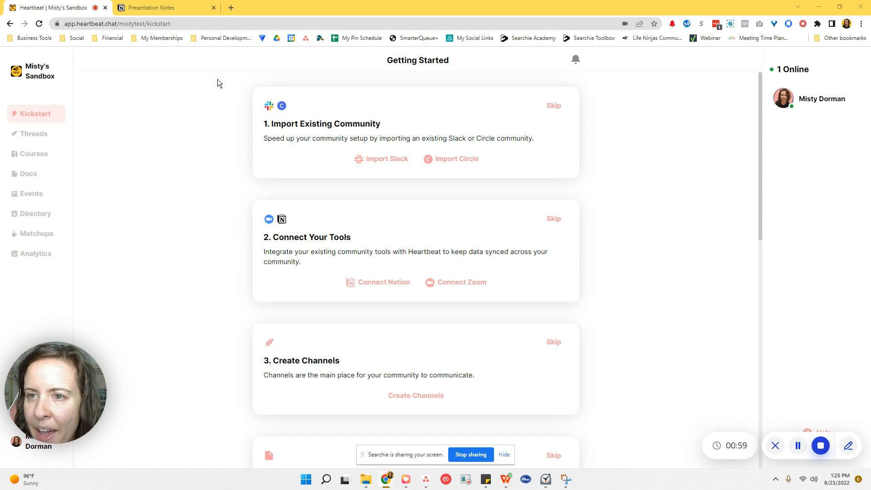
# Open the community's integration settings and locate the Notion integration.
pyautogui.moveTo(72, 386); pyautogui.dragTo(66, 344)
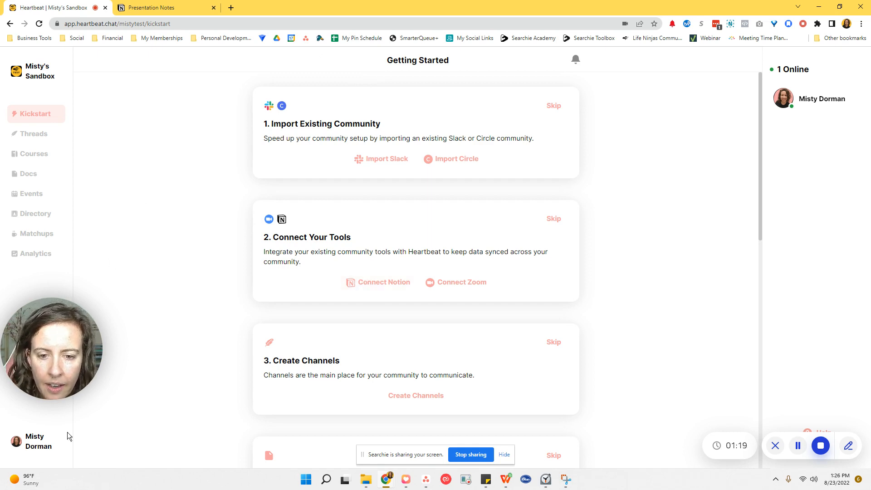
pyautogui.click(37, 443)
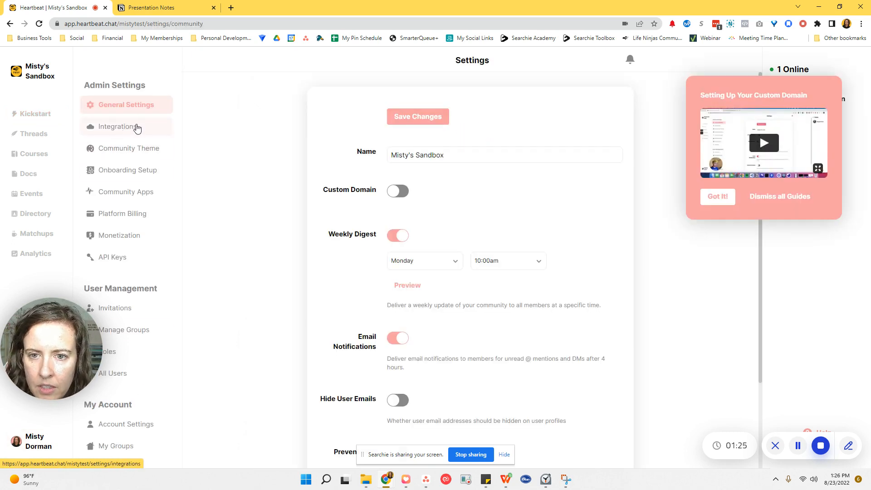
pyautogui.click(128, 131)
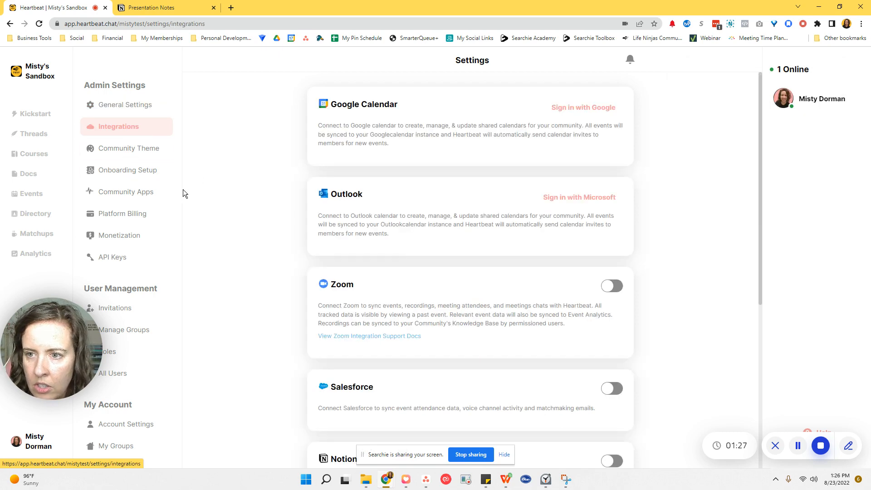
pyautogui.scroll(-4, 292, 257)
pyautogui.scroll(-2, 292, 252)
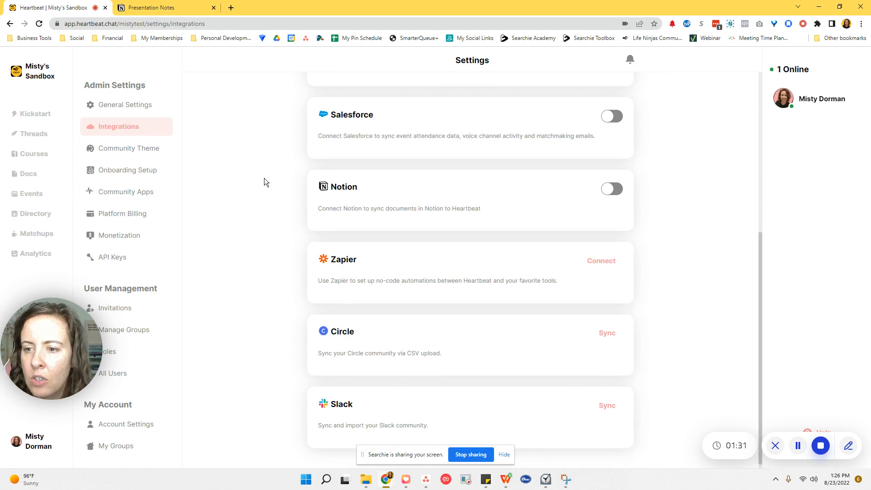
pyautogui.scroll(-1, 264, 177)
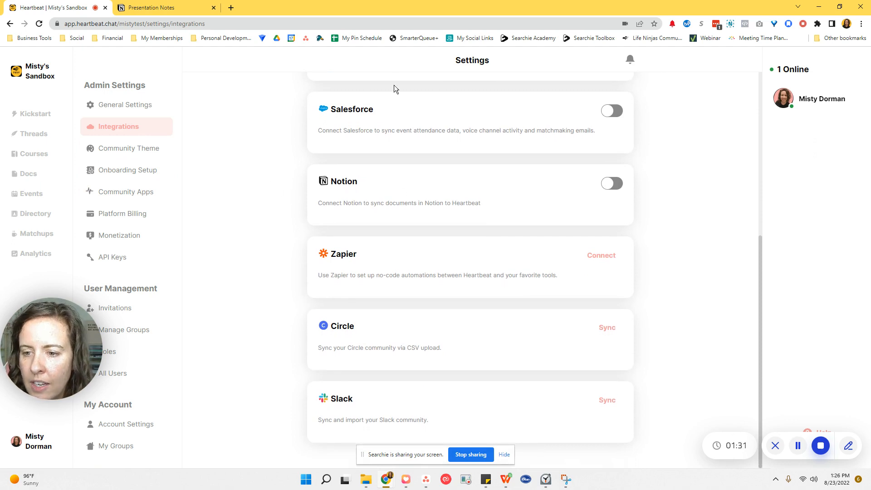
# Connect Notion's Life Ninjas workspace, allowing Heartbeat access to the LNA Meeting Notes and DEMO - Heartbeat Templates pages.
pyautogui.click(611, 184)
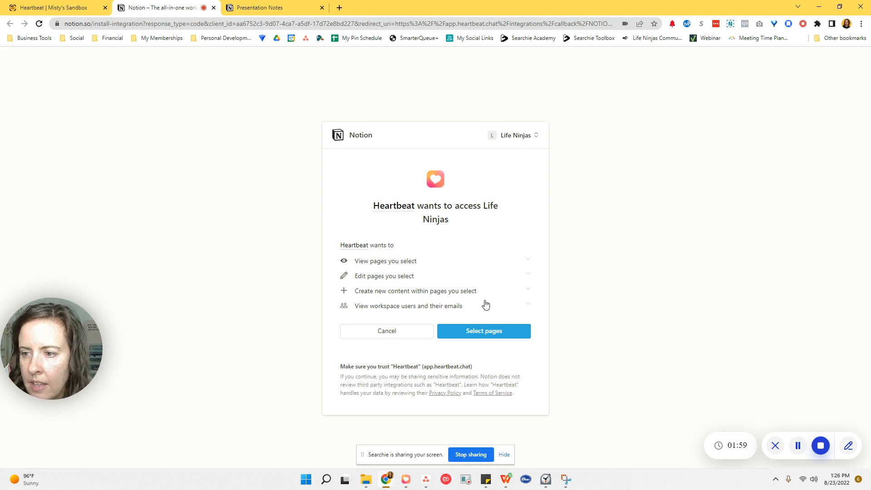
pyautogui.click(489, 332)
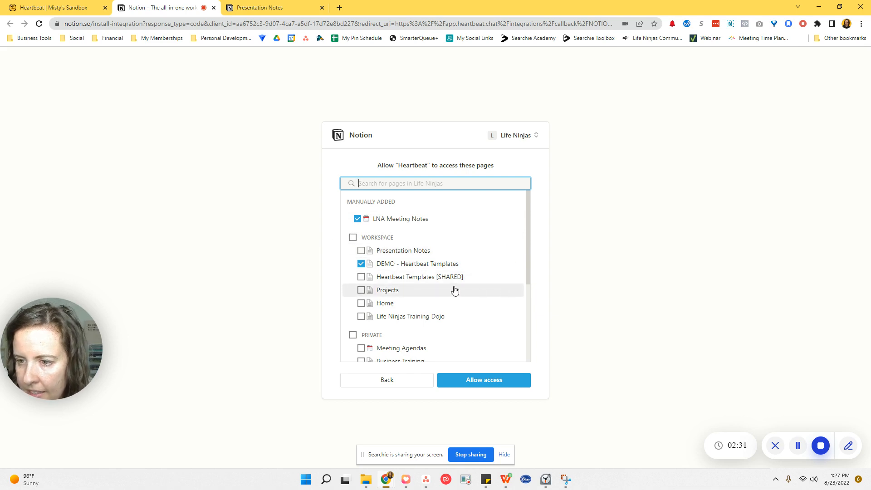
pyautogui.scroll(-1, 456, 270)
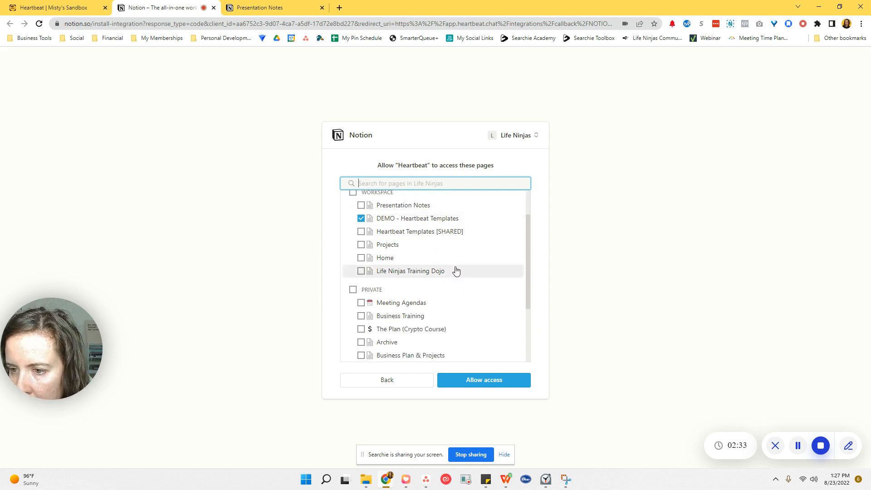
pyautogui.scroll(1, 456, 270)
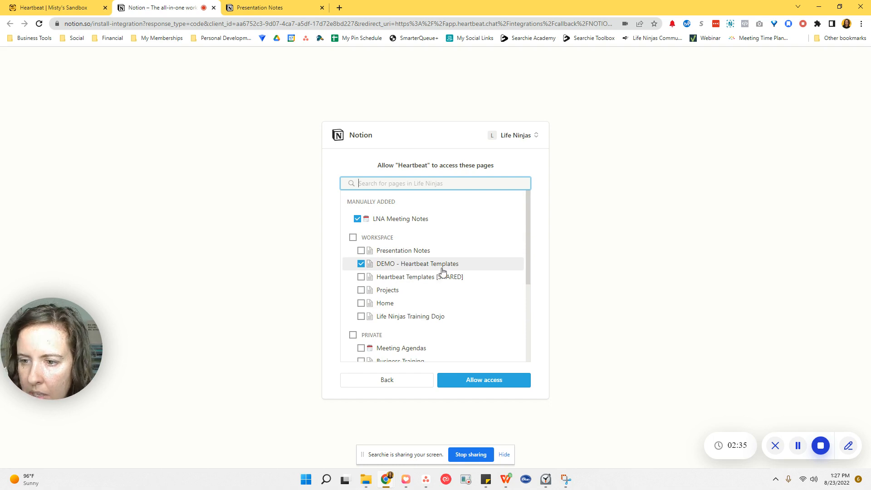
pyautogui.click(479, 381)
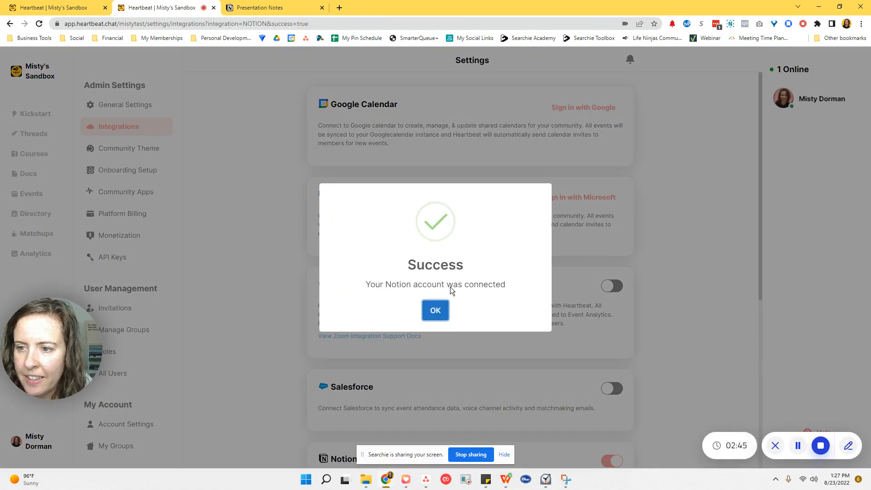
pyautogui.click(435, 311)
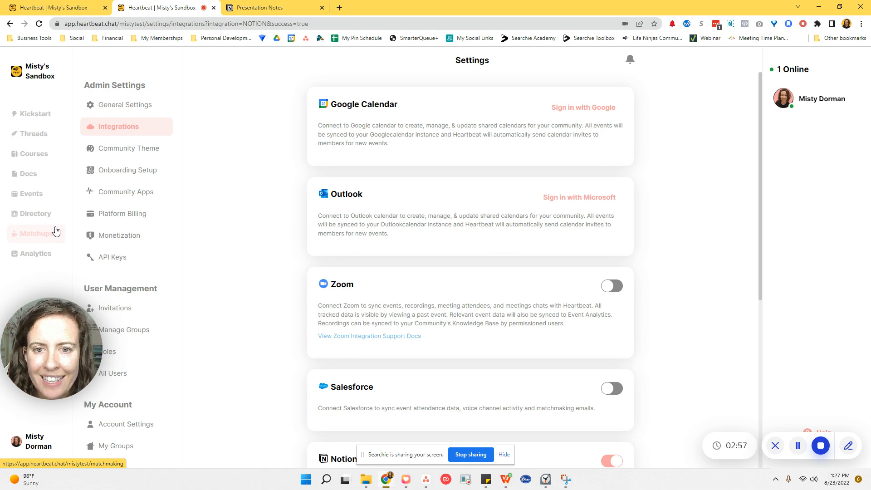
# View the community's Docs, then switch to Notion and inspect the sharing settings of the DEMO - Heartbeat Templates page.
pyautogui.click(31, 175)
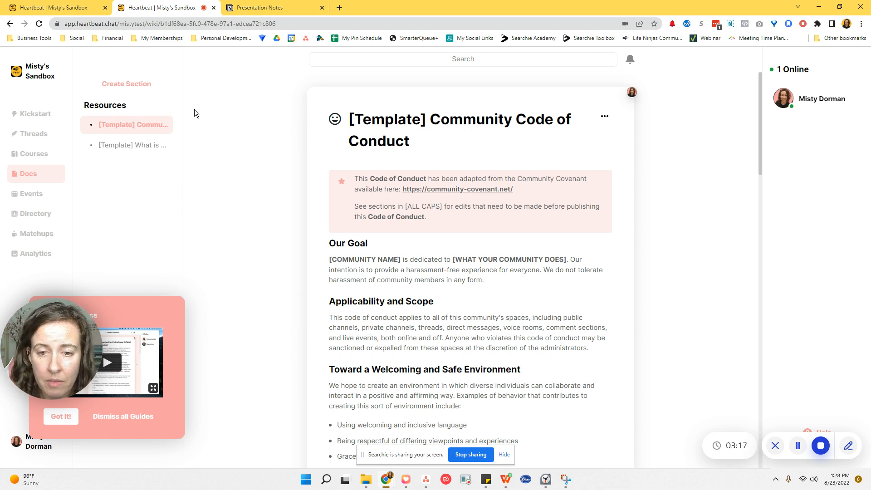
pyautogui.click(288, 9)
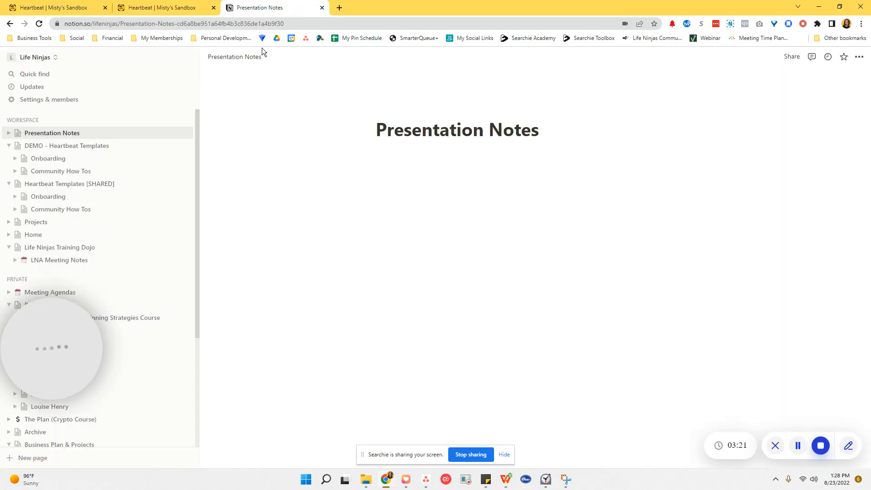
pyautogui.click(80, 146)
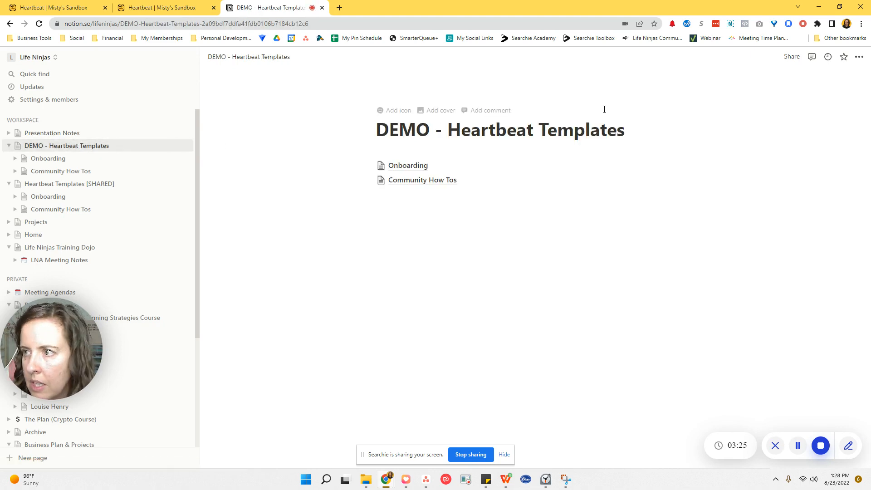
pyautogui.click(790, 60)
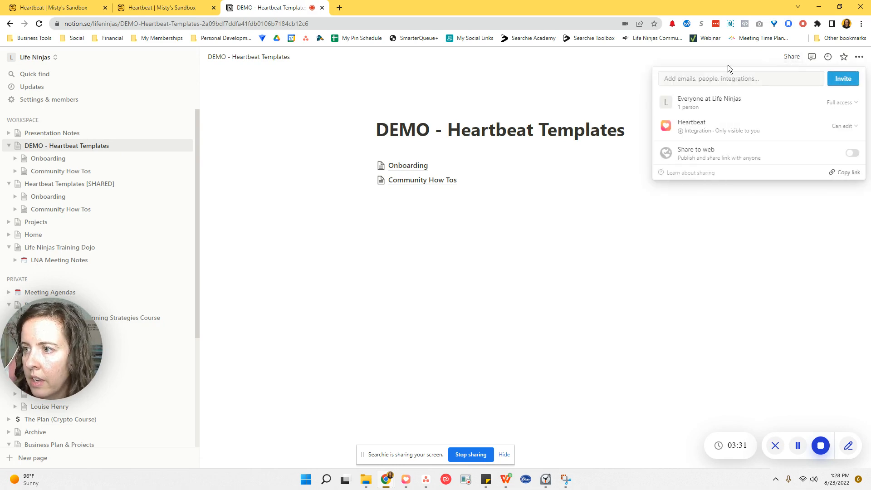
pyautogui.moveTo(699, 131)
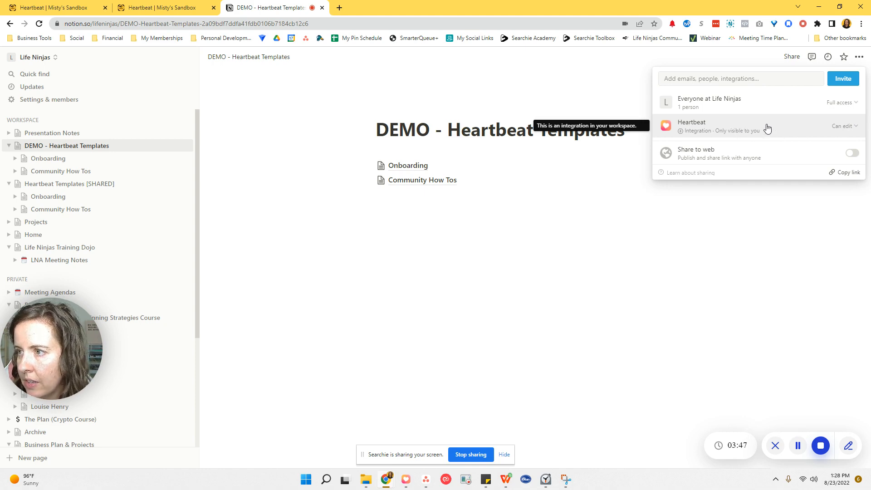
# Search for "heart" among the integrations that can be invited to the page, without inviting any.
pyautogui.click(797, 75)
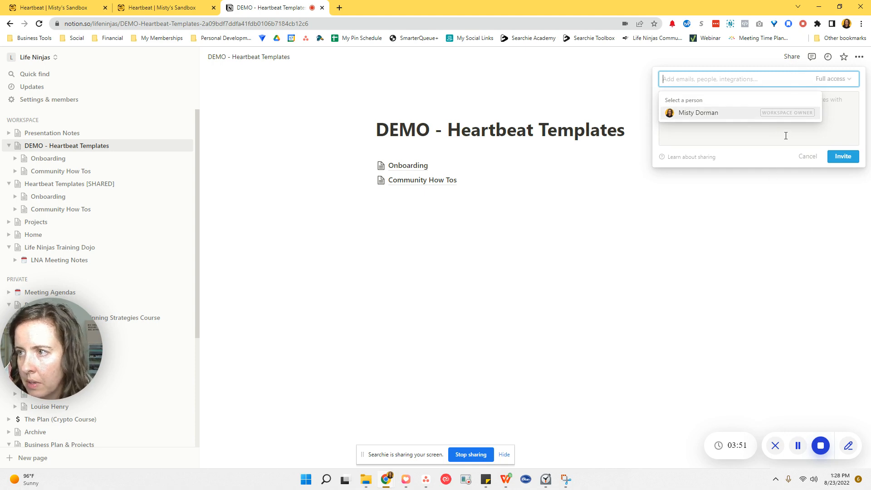
pyautogui.write('heart')
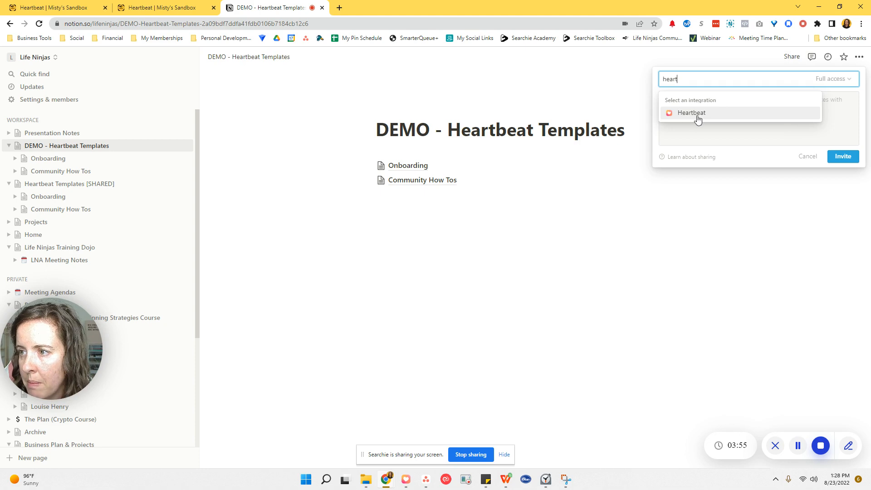
pyautogui.click(649, 227)
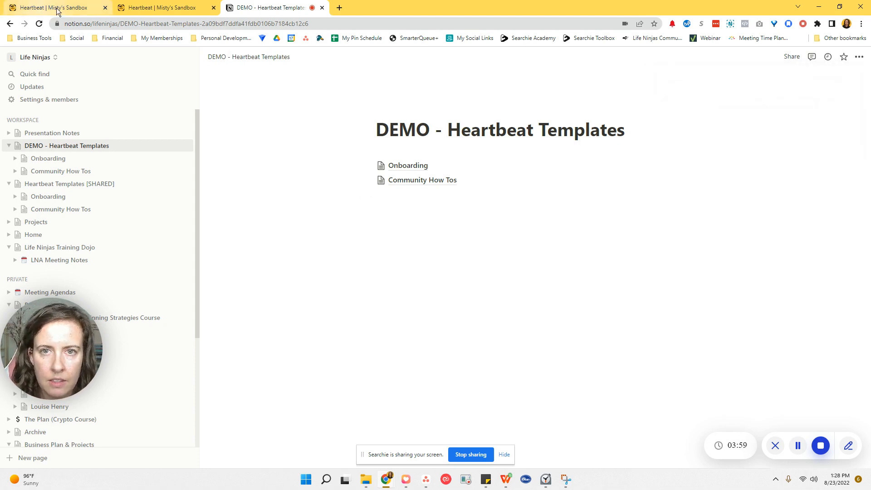
# Switch back to Heartbeat, reload the integration settings and disconnect the Notion integration.
pyautogui.click(163, 11)
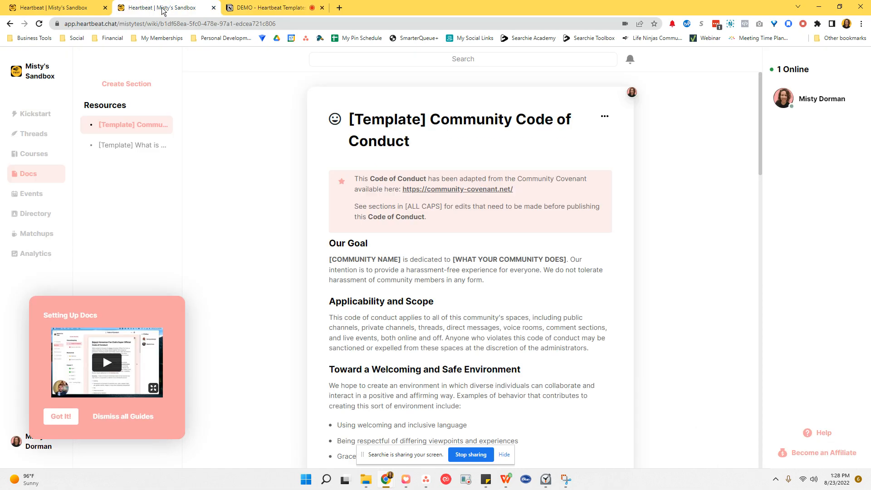
pyautogui.click(85, 11)
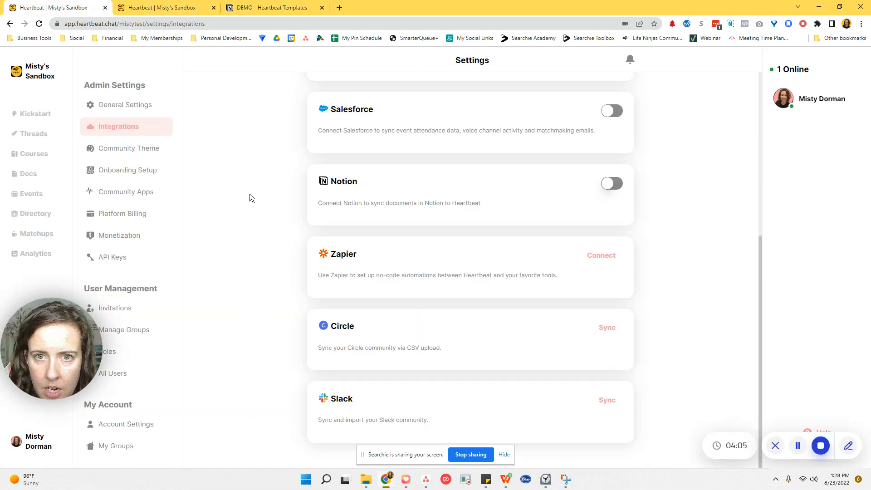
pyautogui.click(38, 25)
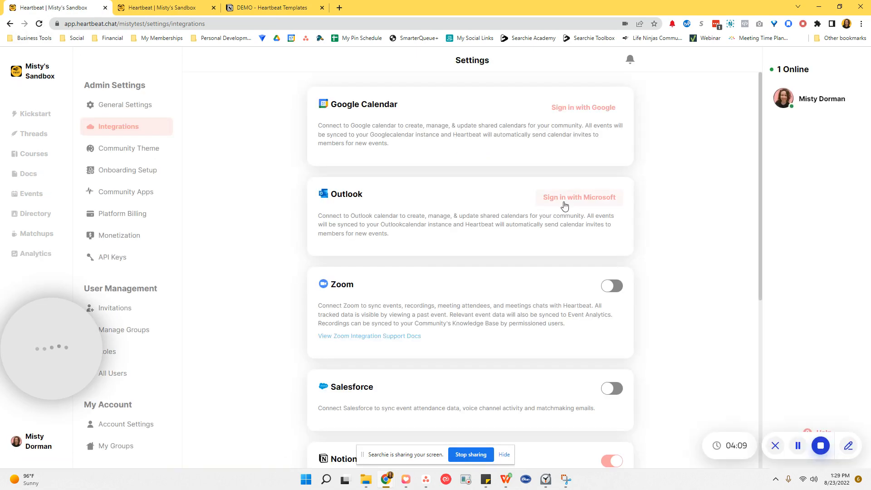
pyautogui.scroll(-5, 621, 263)
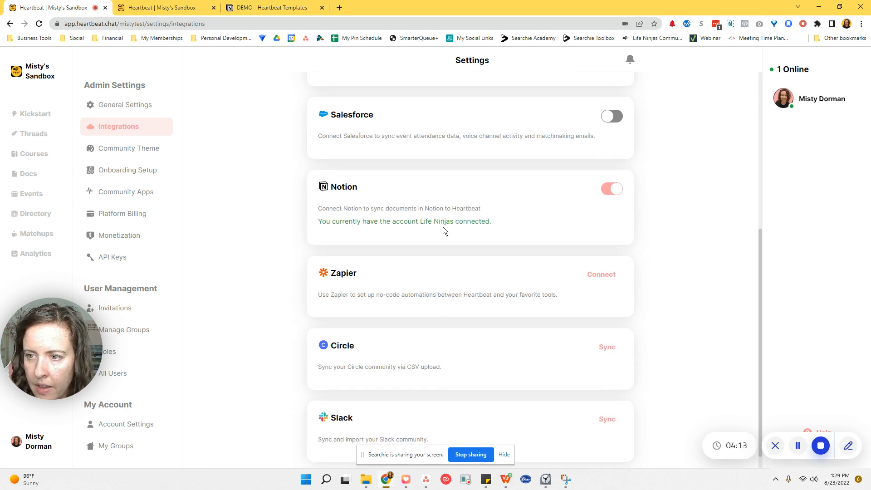
pyautogui.click(611, 189)
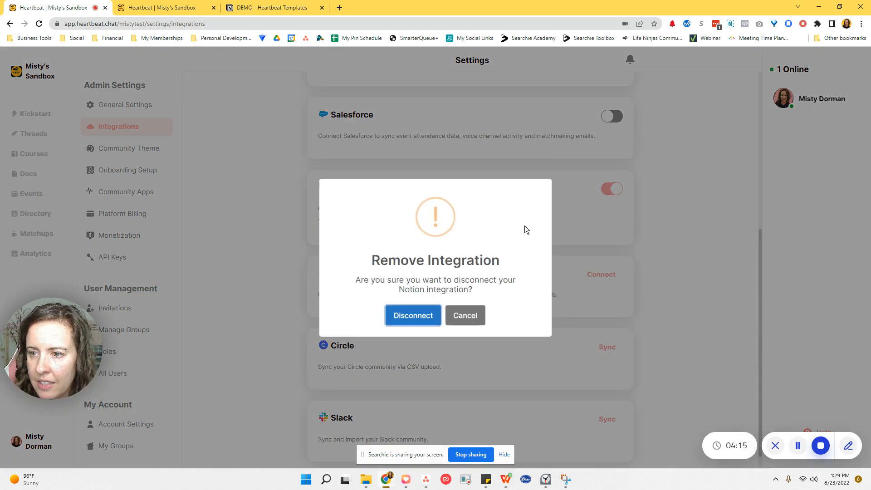
pyautogui.click(420, 317)
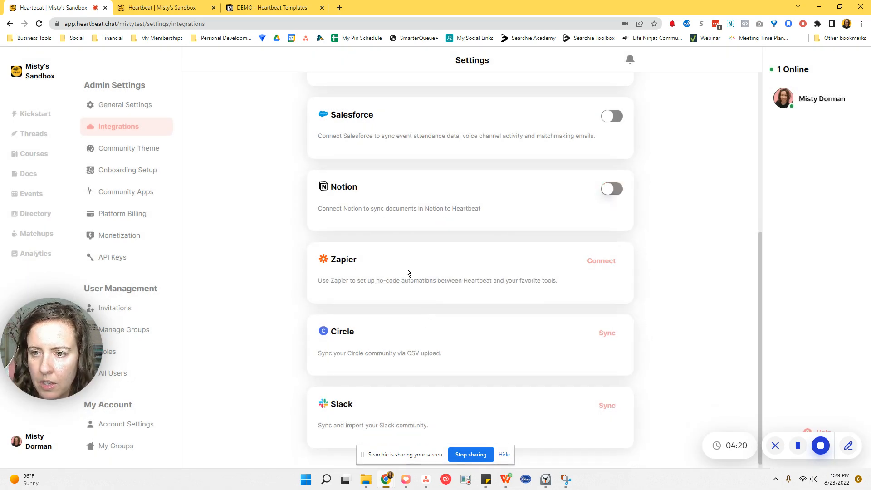
# Reconnect the Notion integration with access to LNA Meeting Notes and DEMO - Heartbeat Templates.
pyautogui.click(611, 189)
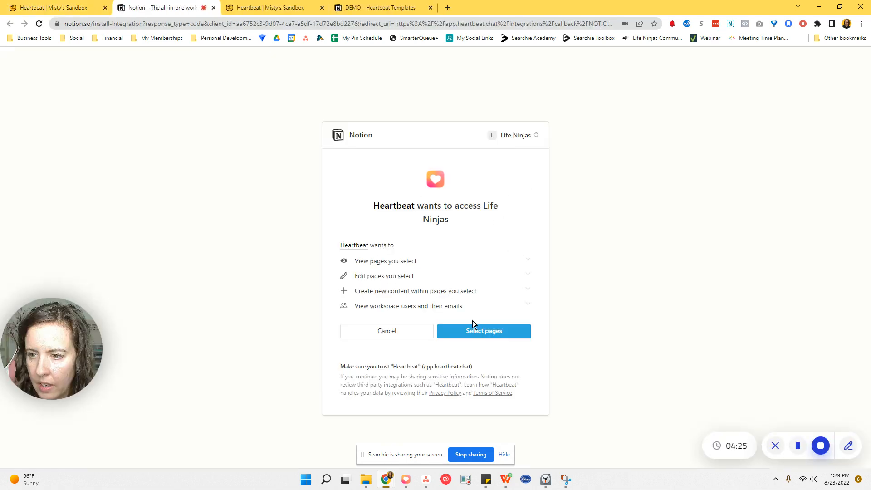
pyautogui.click(476, 331)
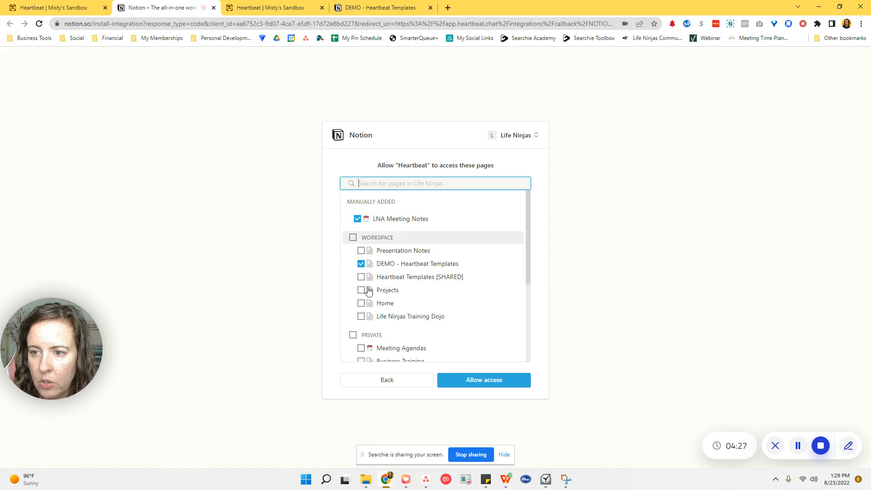
pyautogui.click(489, 382)
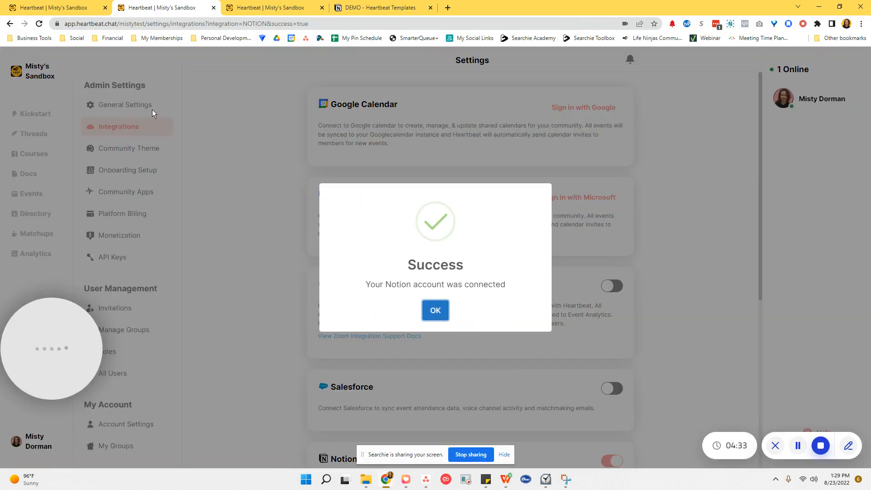
pyautogui.click(437, 312)
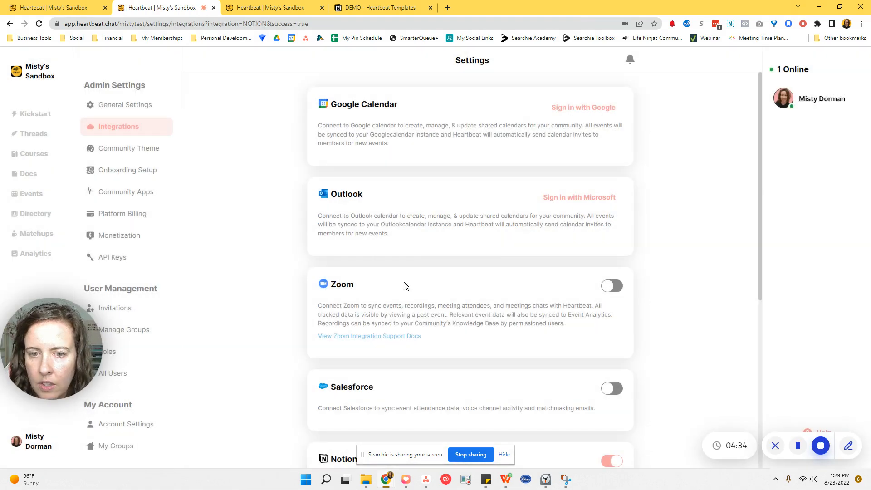
# Close the two surplus Heartbeat browser tabs, keeping the one from the latest Notion connection.
pyautogui.moveTo(49, 320); pyautogui.dragTo(83, 365)
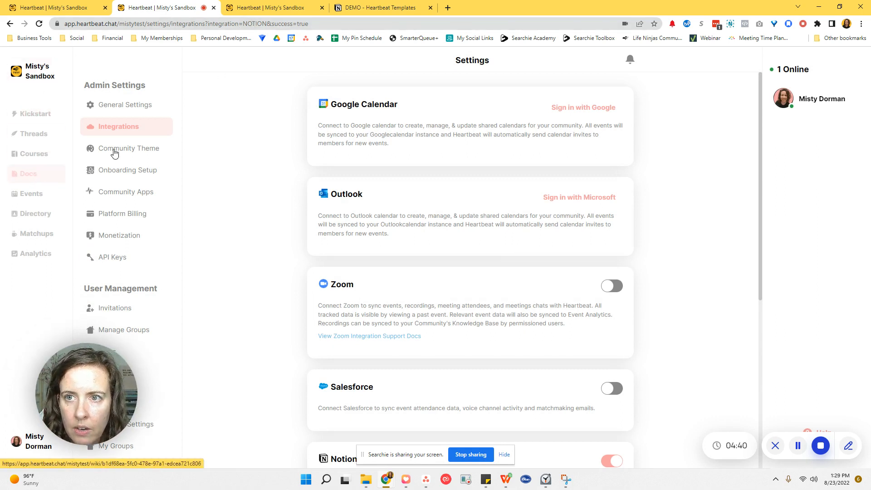
pyautogui.click(321, 9)
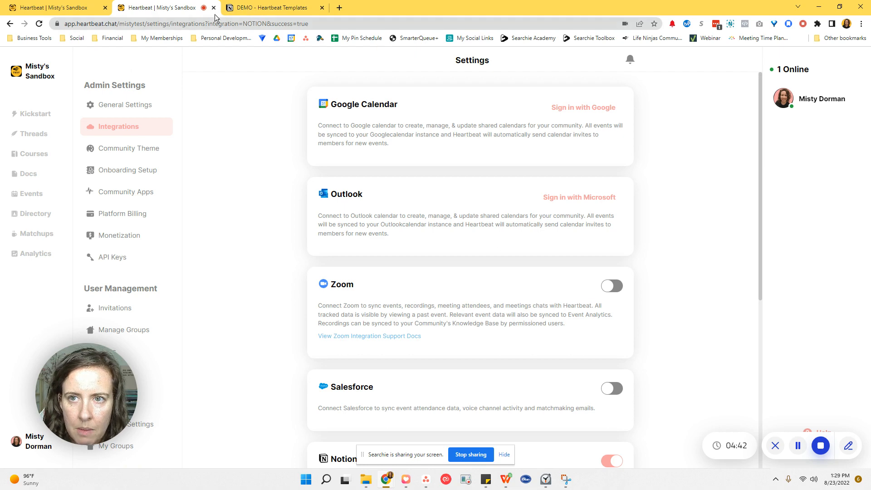
pyautogui.click(105, 7)
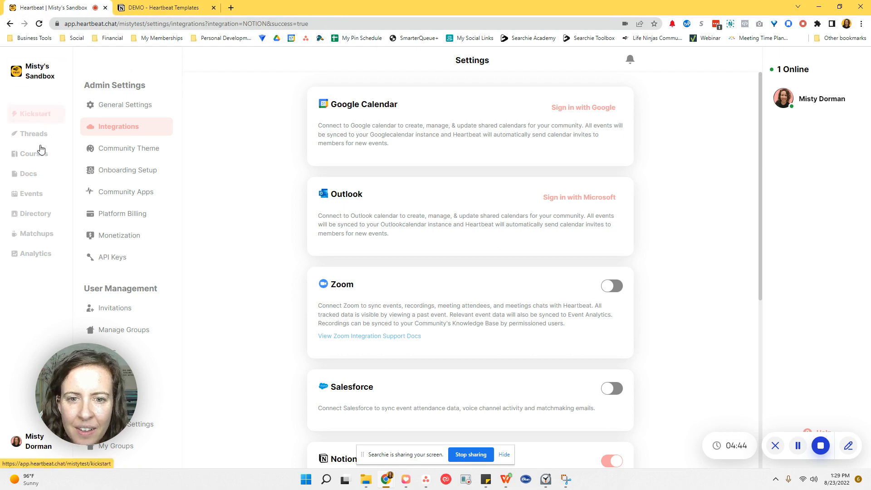
# Create a new Docs section named Onboarding with the default access permissions.
pyautogui.click(28, 174)
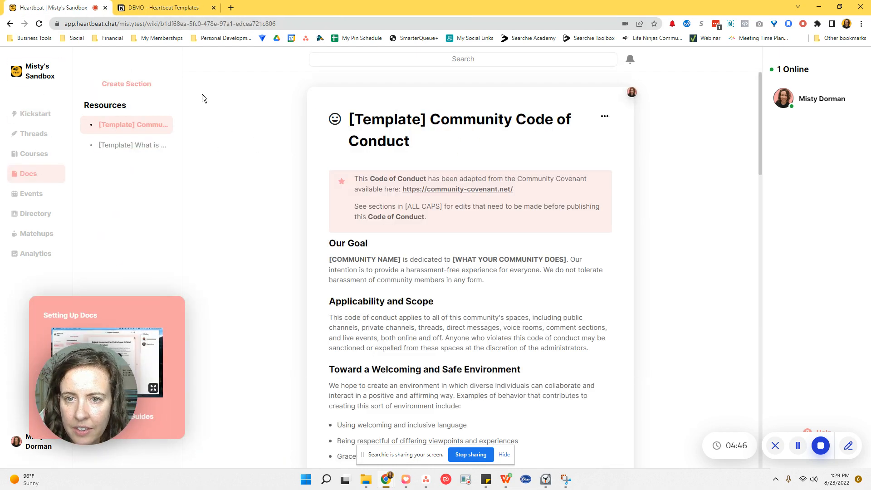
pyautogui.click(158, 88)
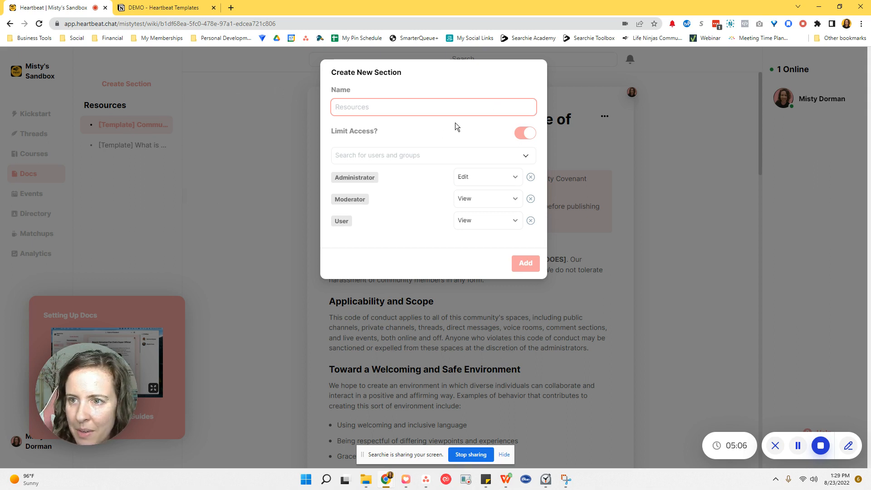
pyautogui.click(462, 107)
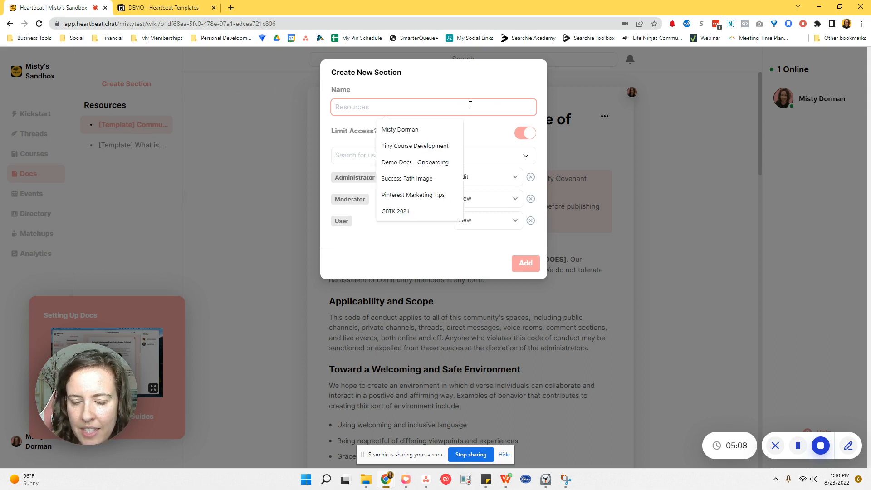
pyautogui.write('Onboarding')
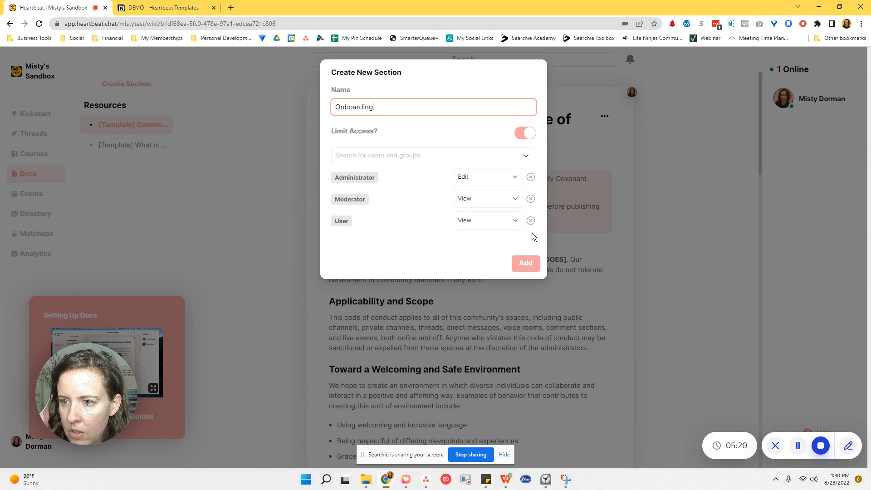
pyautogui.click(530, 268)
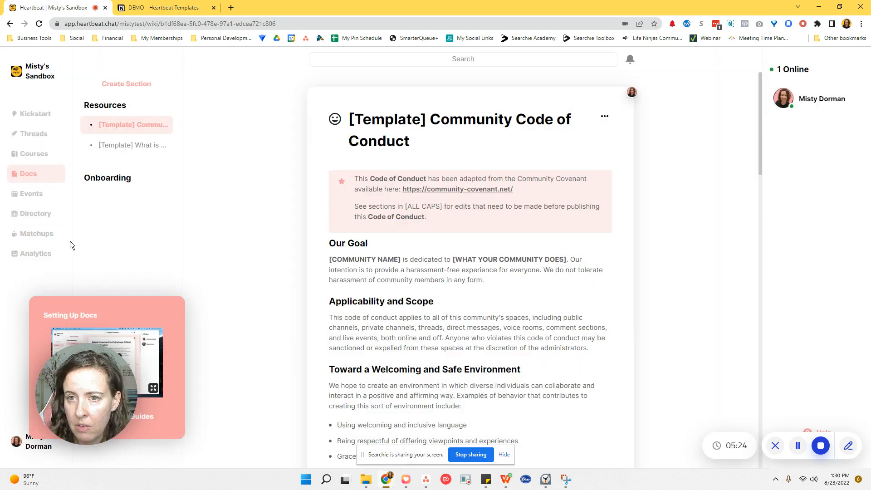
# Create another Docs section named How Tos with the default access permissions.
pyautogui.moveTo(97, 179)
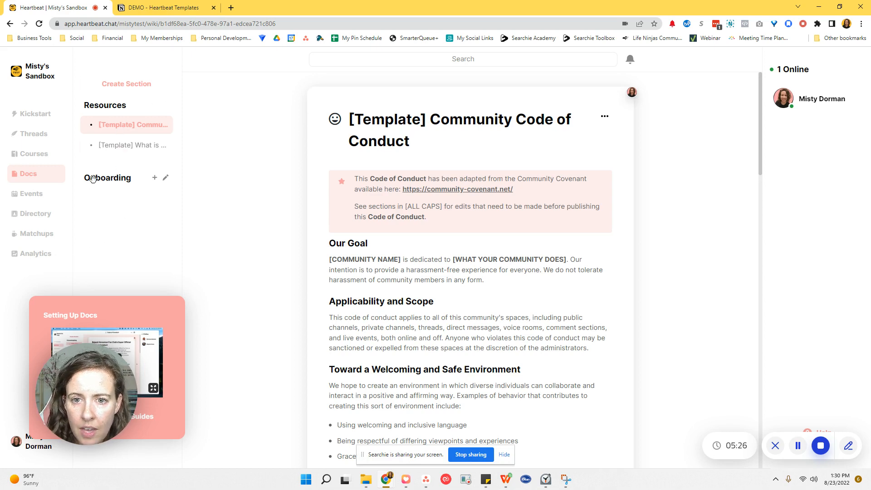
pyautogui.click(142, 90)
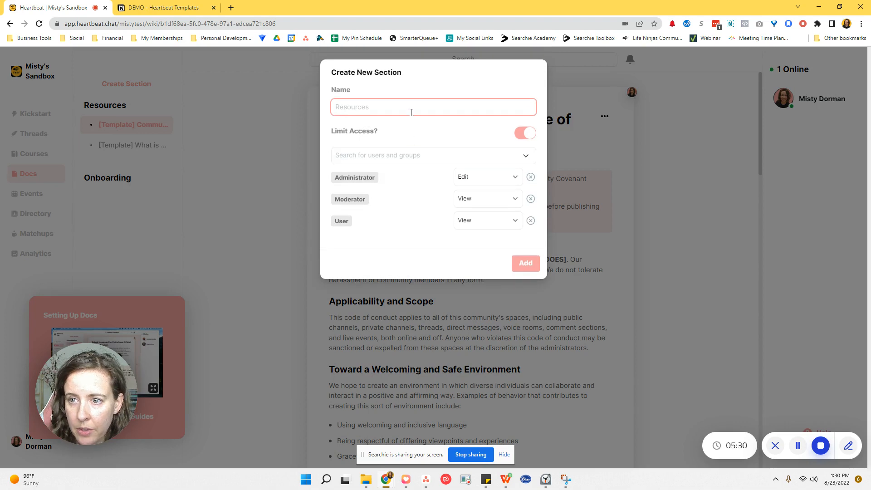
pyautogui.write('How Tos')
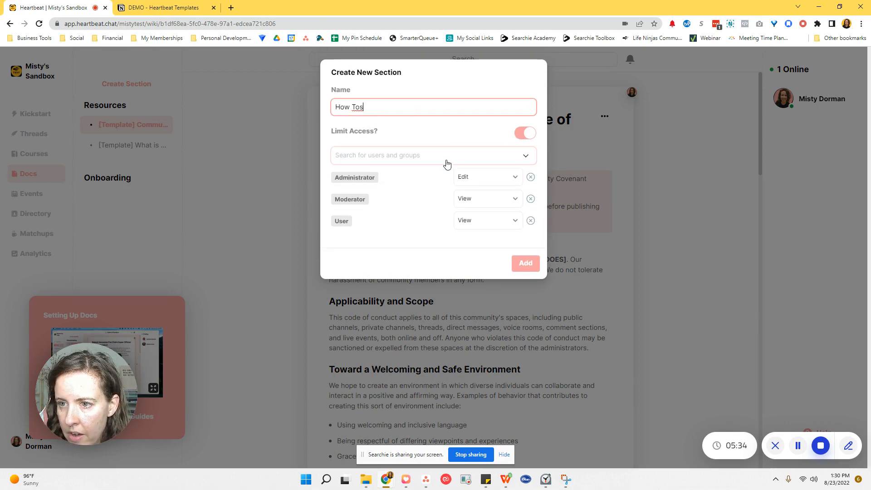
pyautogui.click(526, 263)
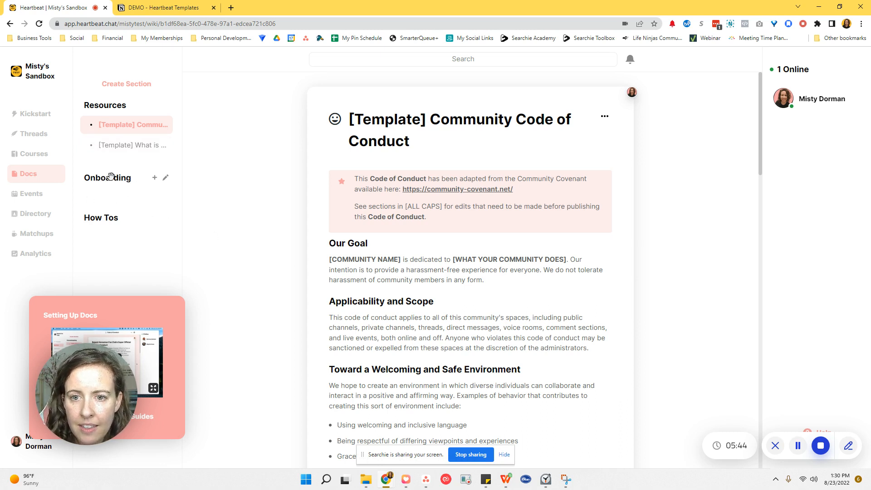
# Review the Onboarding section's name and access settings, and close them without changes.
pyautogui.click(166, 178)
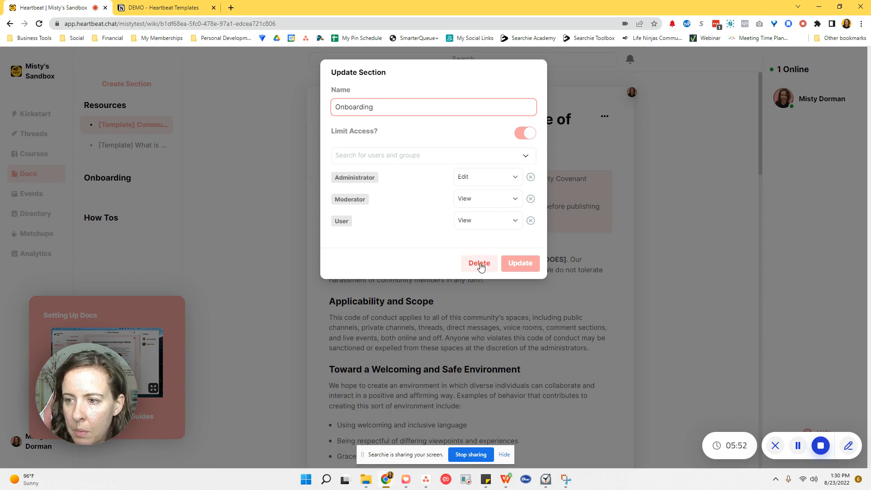
pyautogui.click(240, 215)
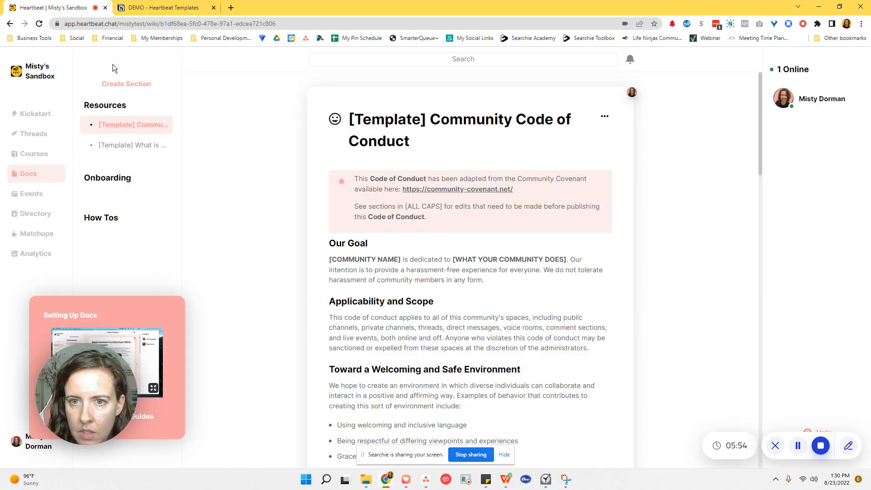
# Start another Docs section and name it LNA Resources.
pyautogui.click(124, 83)
pyautogui.click(435, 111)
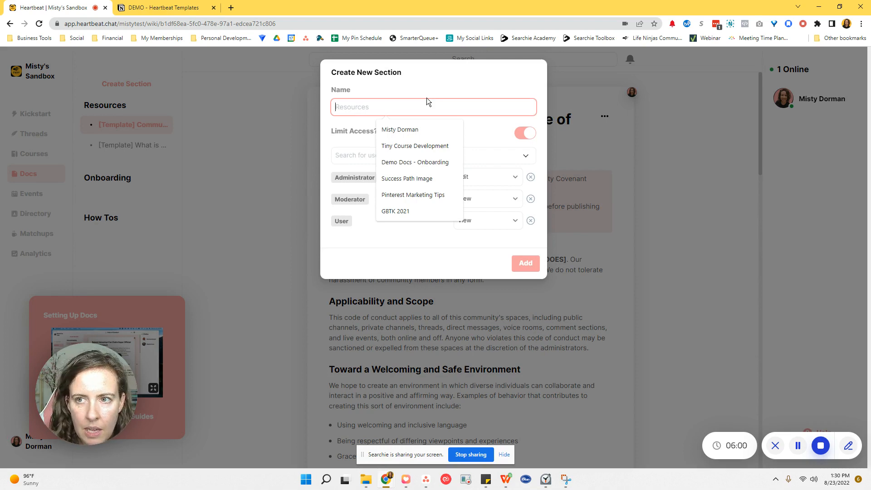
pyautogui.write('LNA ')
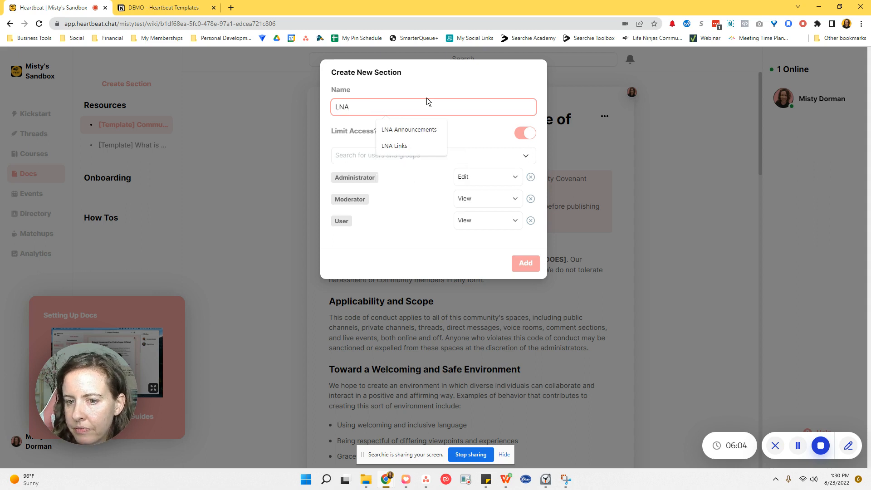
pyautogui.write('Resources')
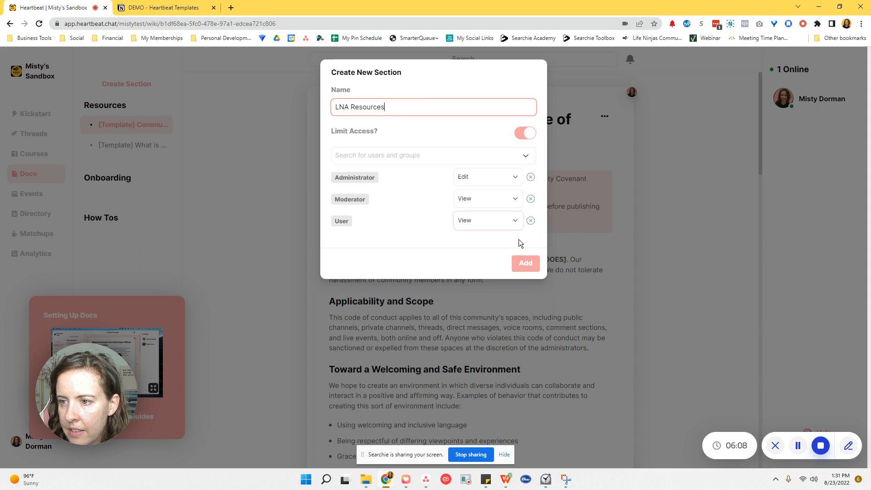
# Search the section's limited-access users and groups for "Life Ninja Academy Members", and discard the new section without adding it.
pyautogui.click(373, 159)
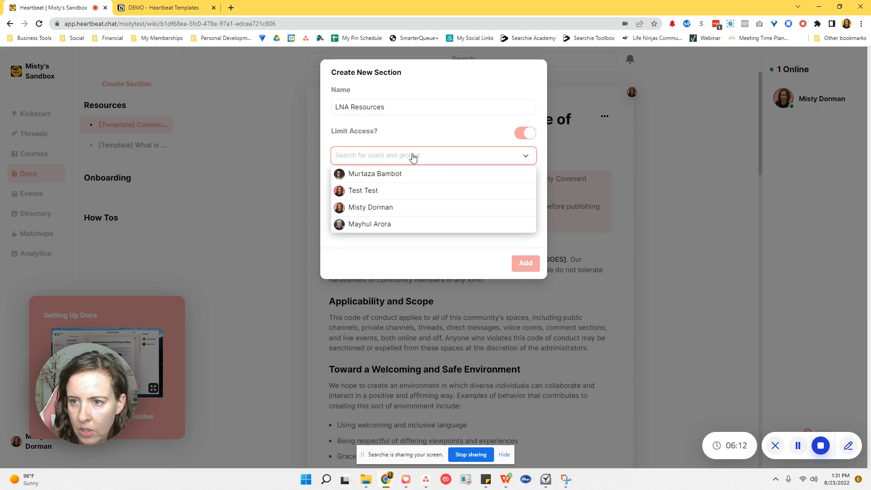
pyautogui.write('li')
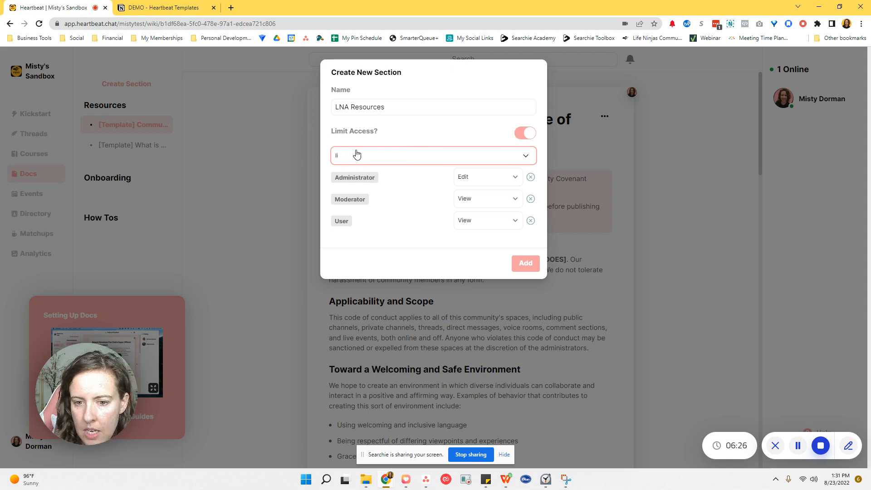
pyautogui.press('BackSpace')
pyautogui.press('BackSpace')
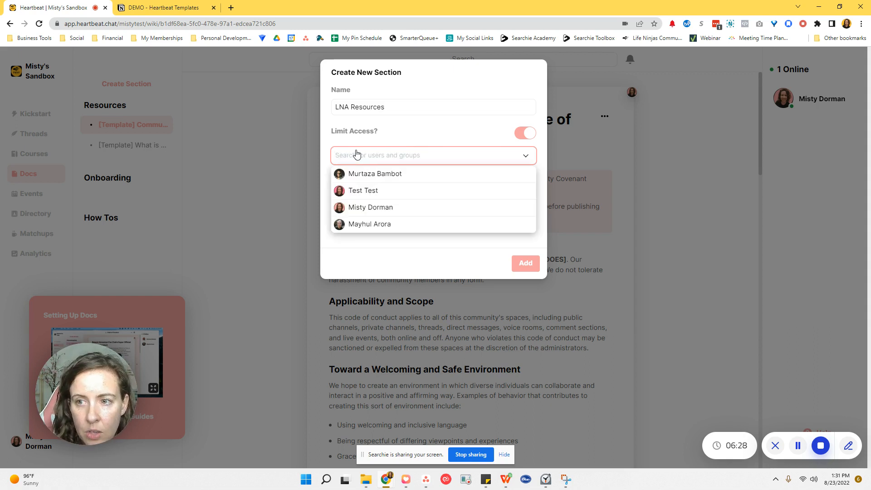
pyautogui.write('Life Ninja aca')
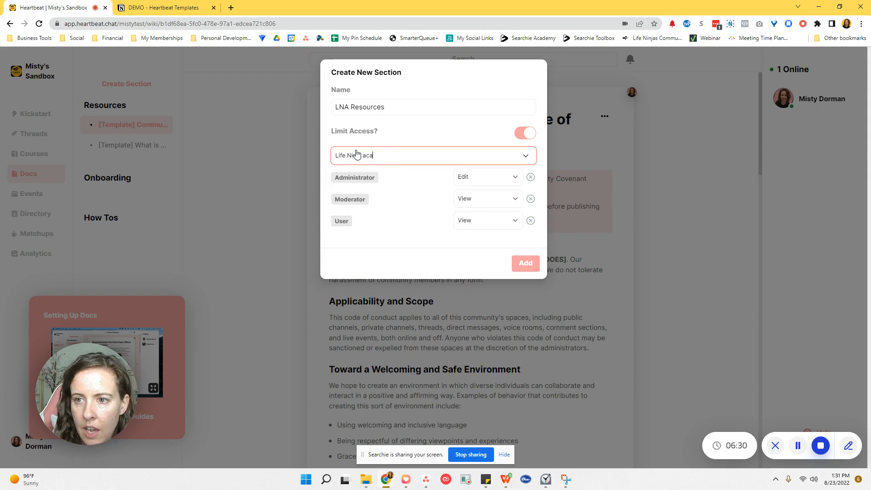
pyautogui.press('BackSpace')
pyautogui.press('BackSpace')
pyautogui.write('Academ')
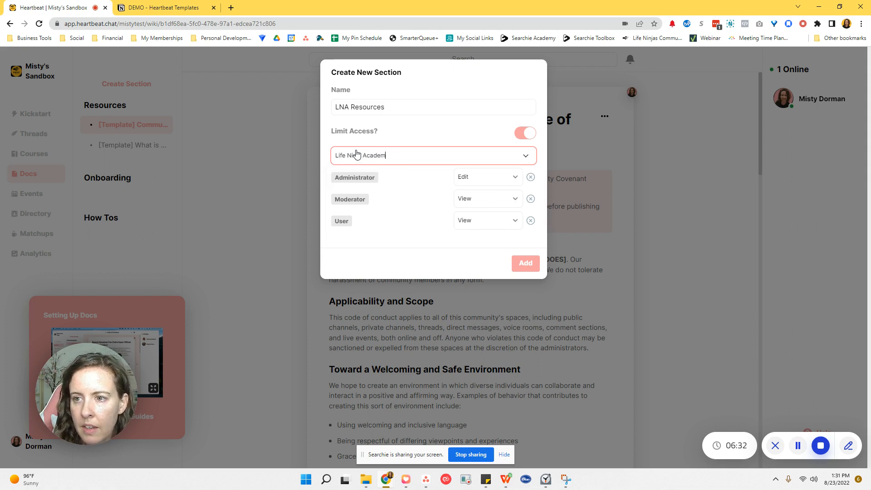
pyautogui.write('y Members')
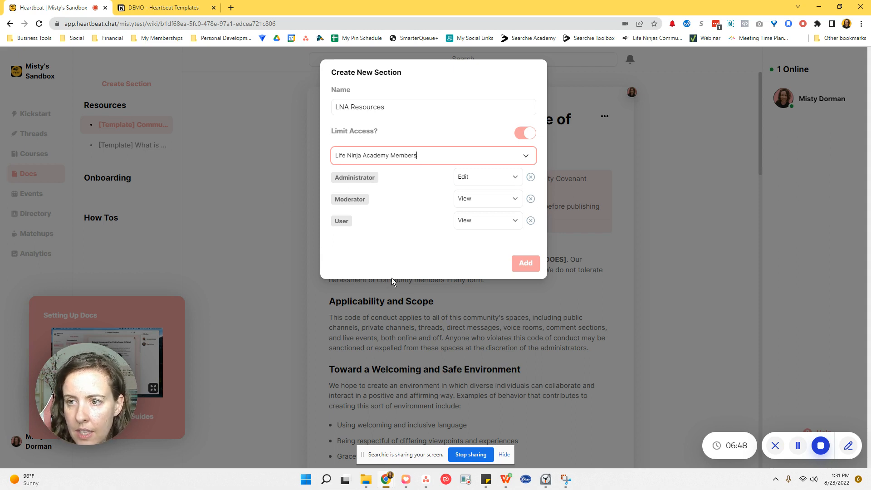
pyautogui.click(260, 218)
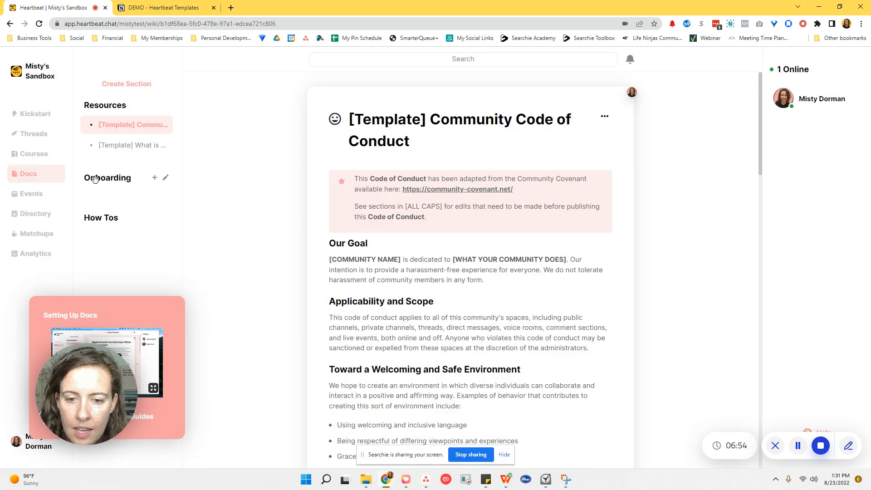
# Start a Notion page import in the Onboarding section, expand the explanation of how it works and keep the Life Ninjas workspace.
pyautogui.click(155, 178)
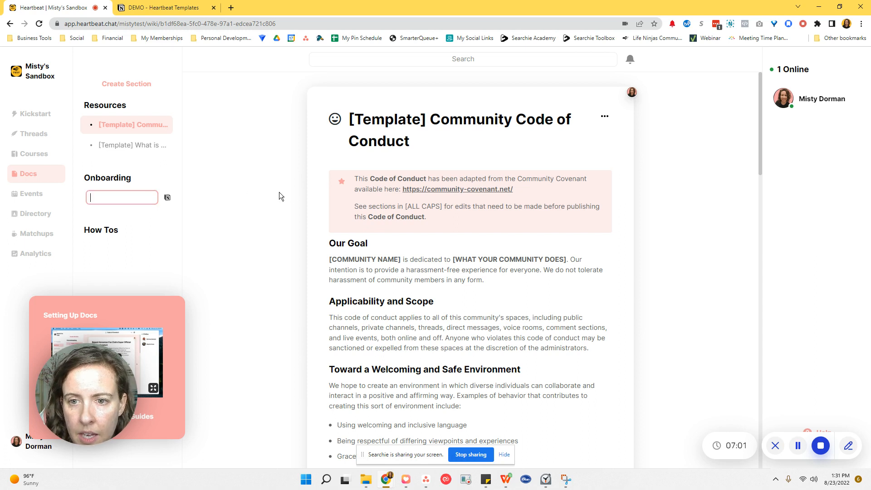
pyautogui.click(167, 200)
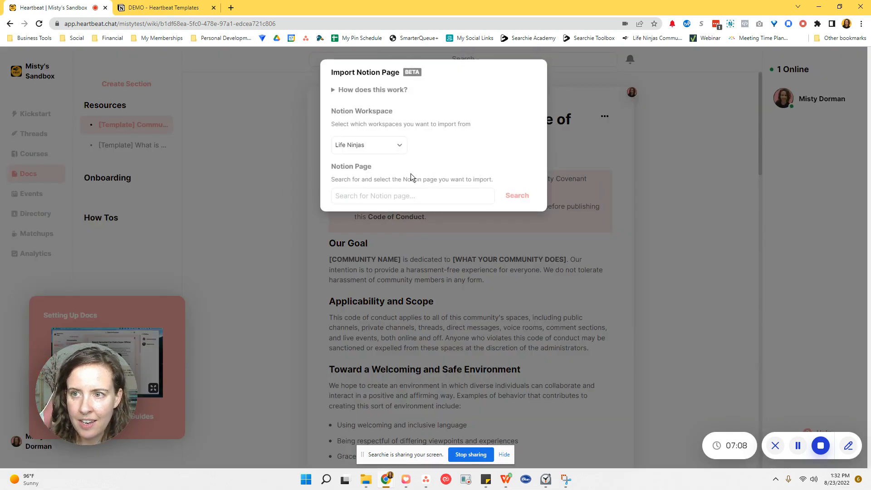
pyautogui.click(334, 90)
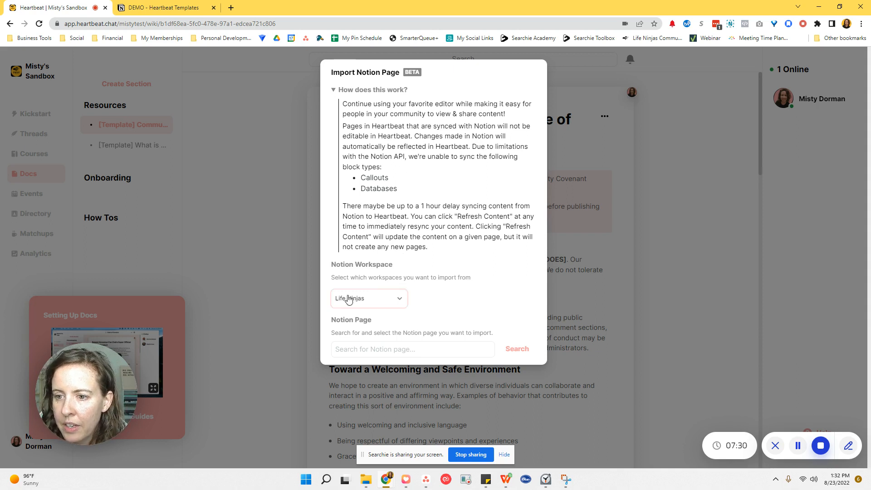
pyautogui.click(399, 301)
pyautogui.click(458, 287)
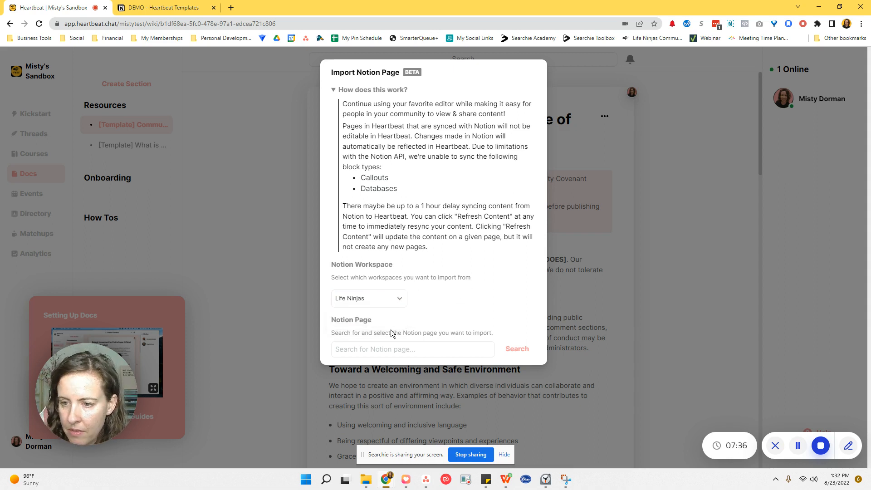
pyautogui.click(361, 349)
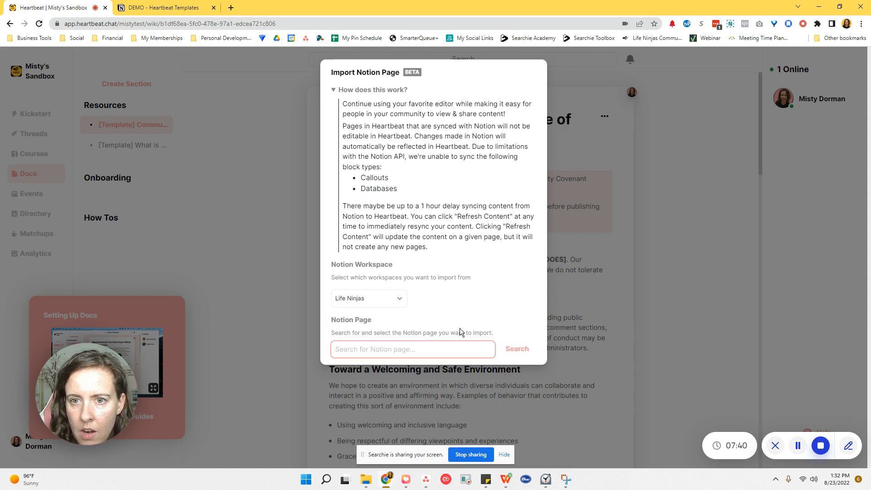
pyautogui.write('de')
pyautogui.press('BackSpace')
pyautogui.press('BackSpace')
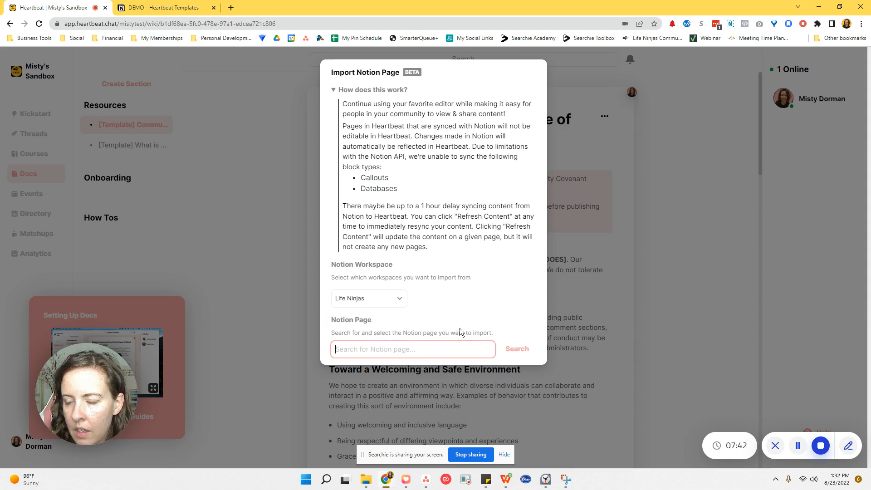
# Switch to Notion, open the Onboarding page under DEMO - Heartbeat Templates and expand its list of subpages.
pyautogui.click(164, 7)
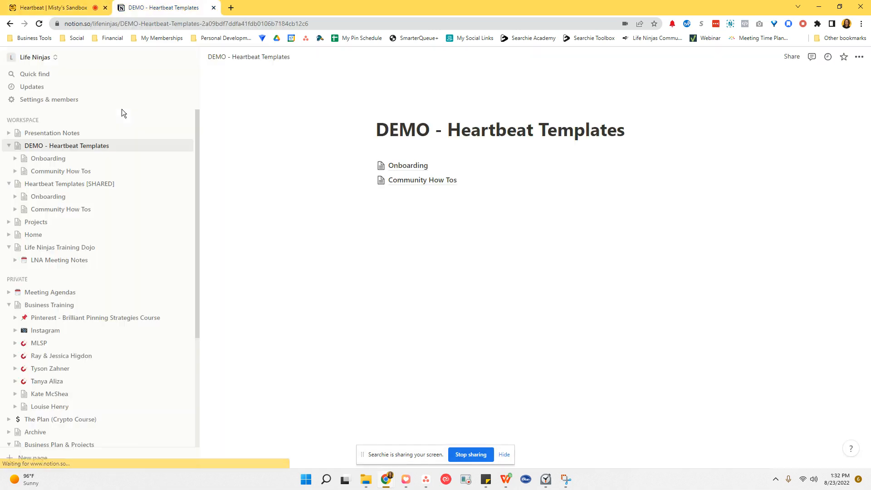
pyautogui.click(42, 160)
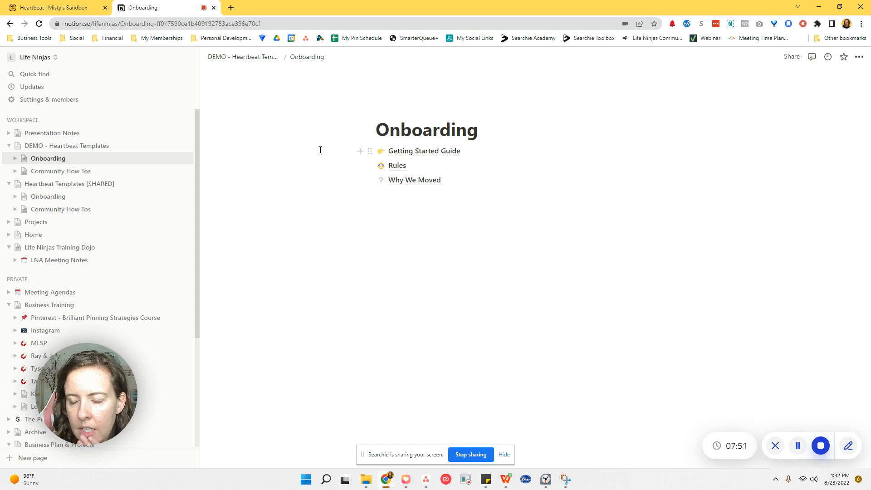
pyautogui.click(15, 158)
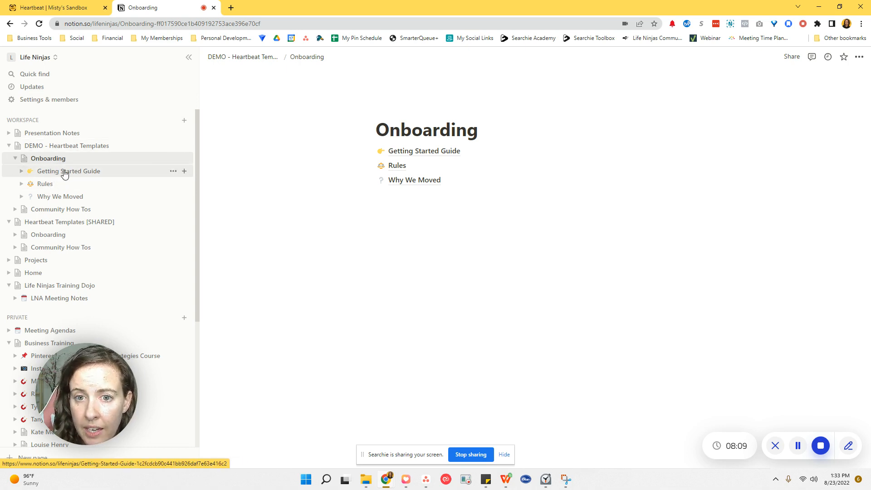
# Switch back to Heartbeat, search the Notion pages for "onboard" and import the Onboarding page into the Onboarding section.
pyautogui.click(76, 10)
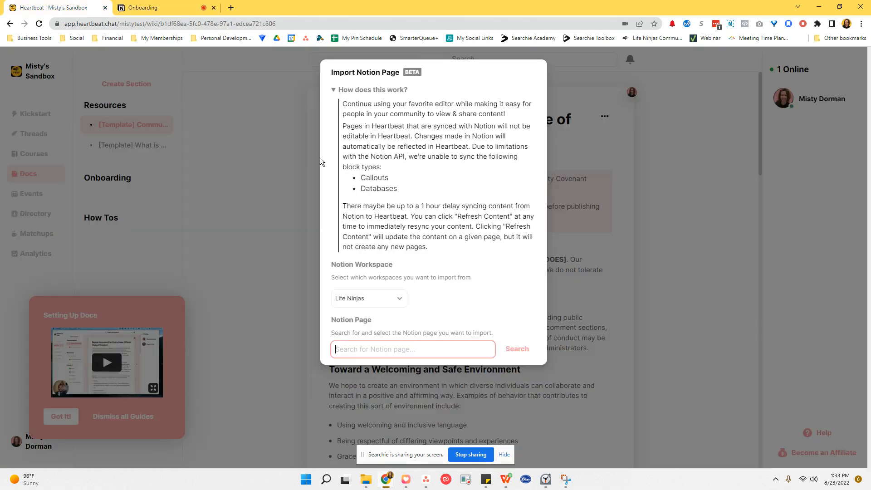
pyautogui.write('onb')
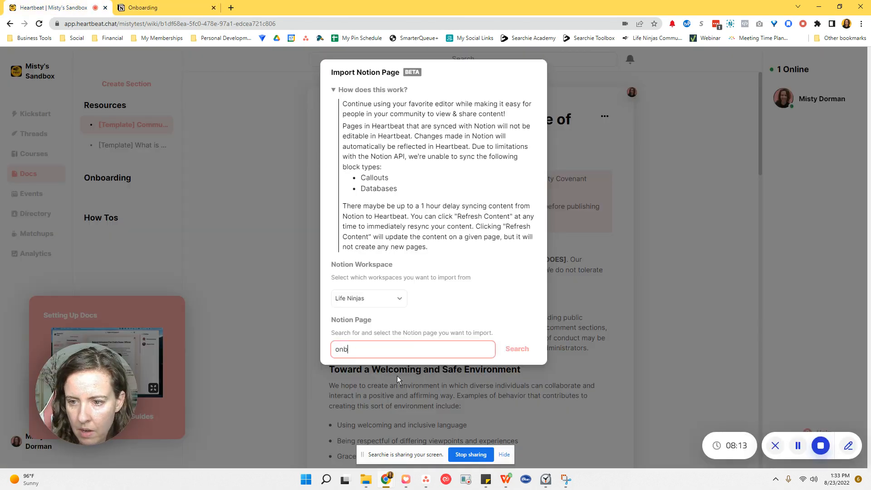
pyautogui.write('oard')
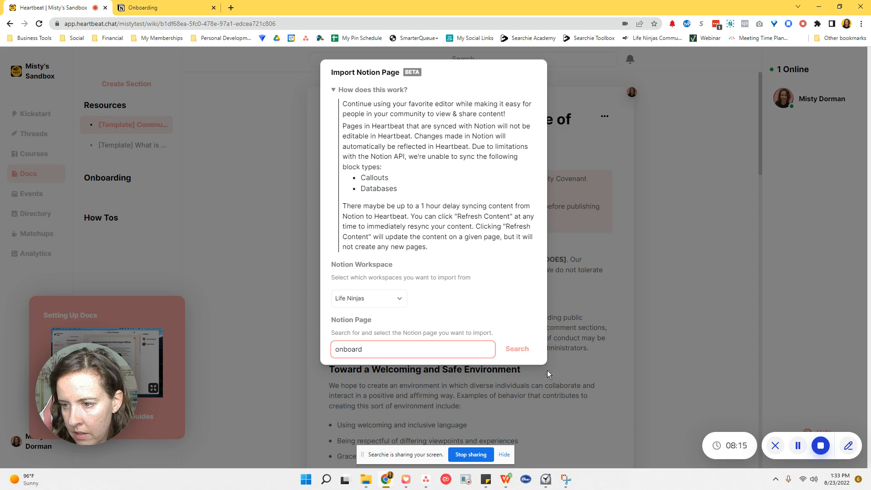
pyautogui.click(515, 348)
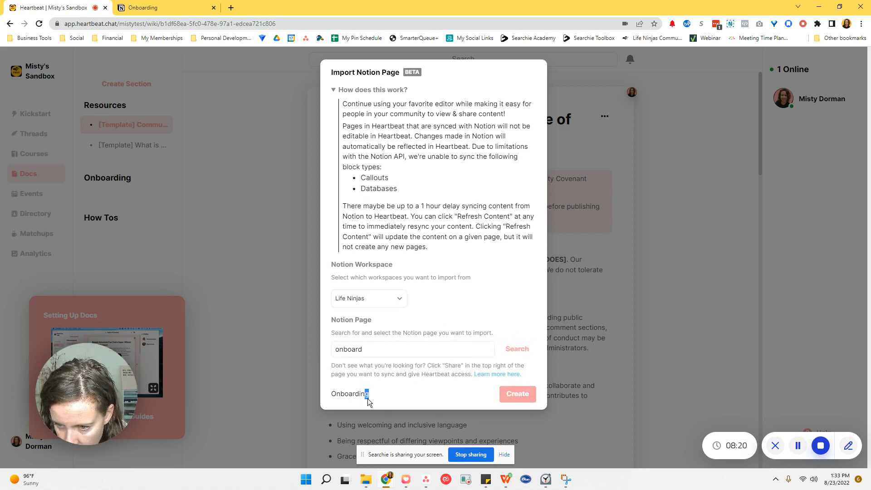
pyautogui.doubleClick(362, 394)
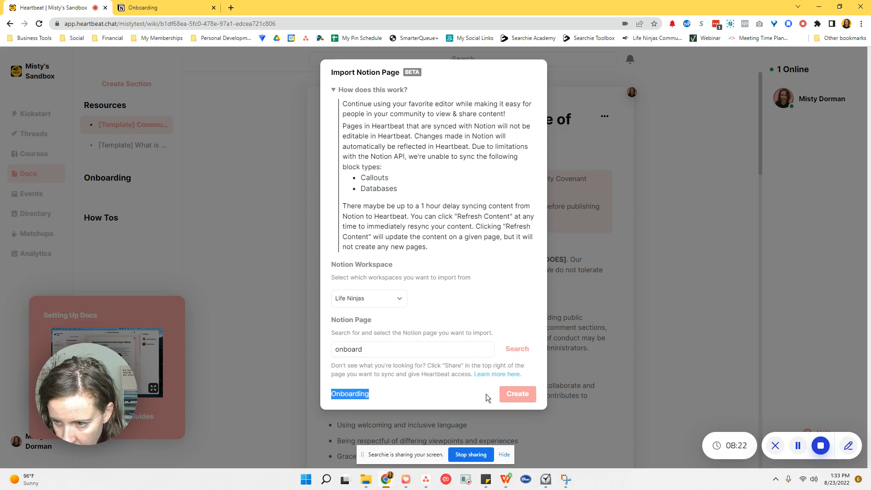
pyautogui.click(523, 398)
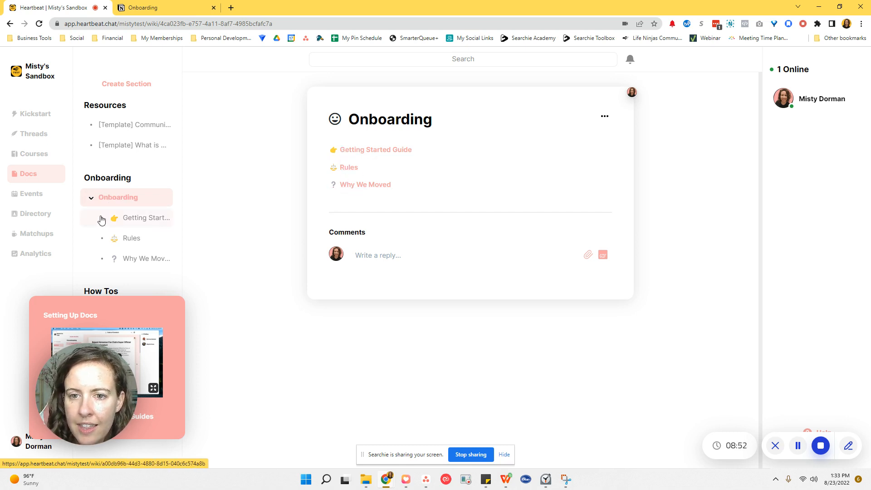
# Look through the imported Getting Started Guide, Rules and Why We Moved subpages under Onboarding.
pyautogui.click(140, 221)
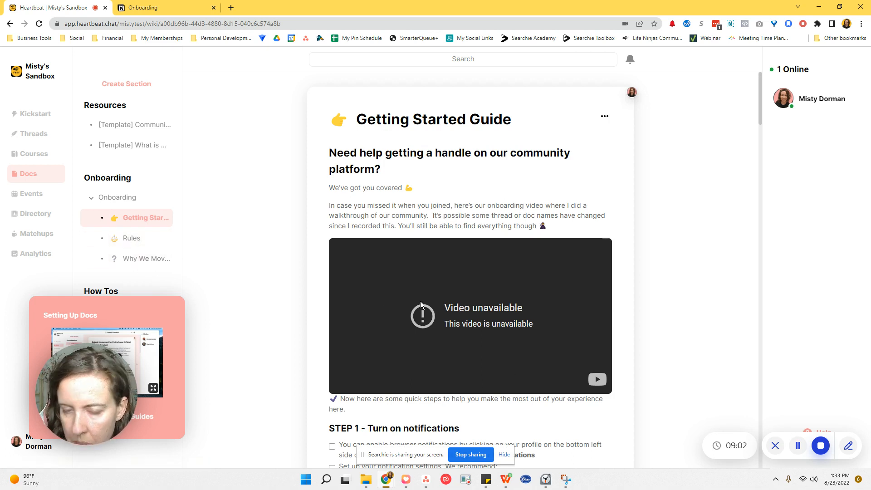
pyautogui.click(118, 244)
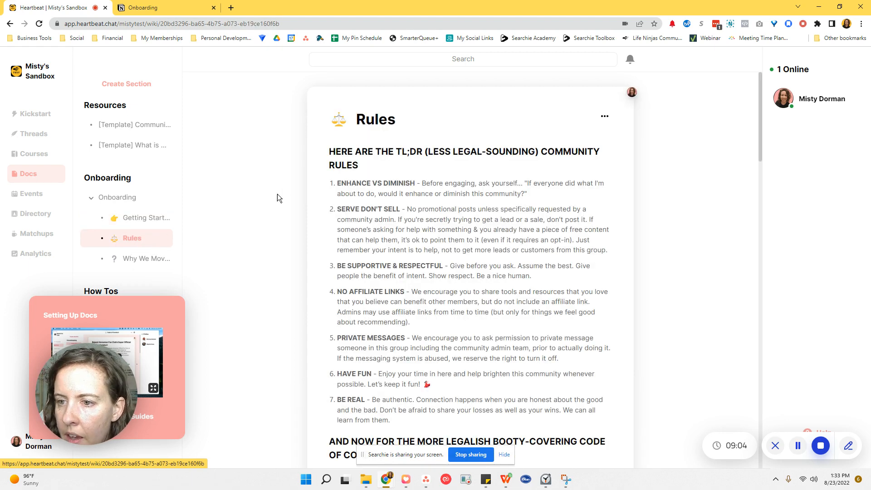
pyautogui.click(139, 260)
pyautogui.click(107, 219)
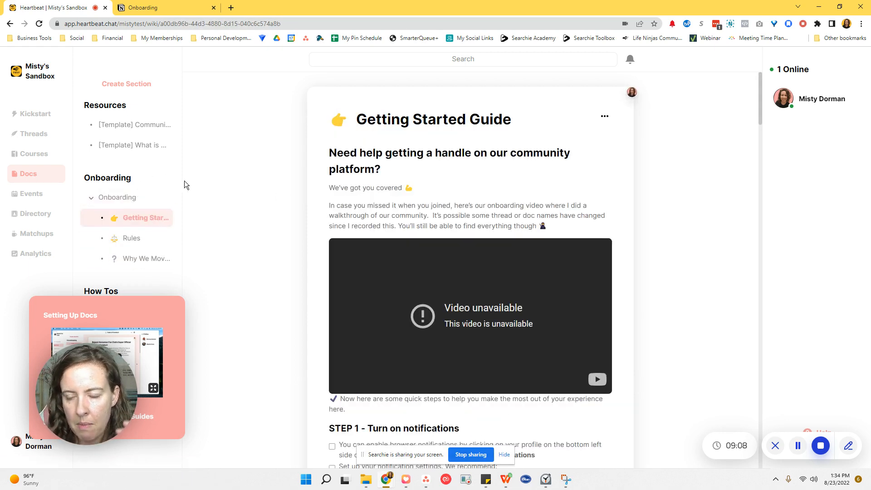
pyautogui.moveTo(171, 180)
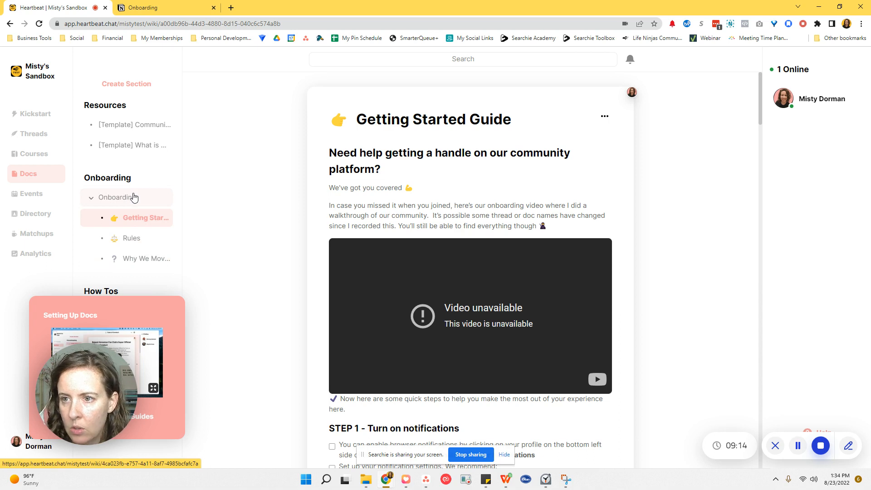
# Open the imported Onboarding page, review the actions available for the synced doc and close them without choosing one.
pyautogui.click(119, 196)
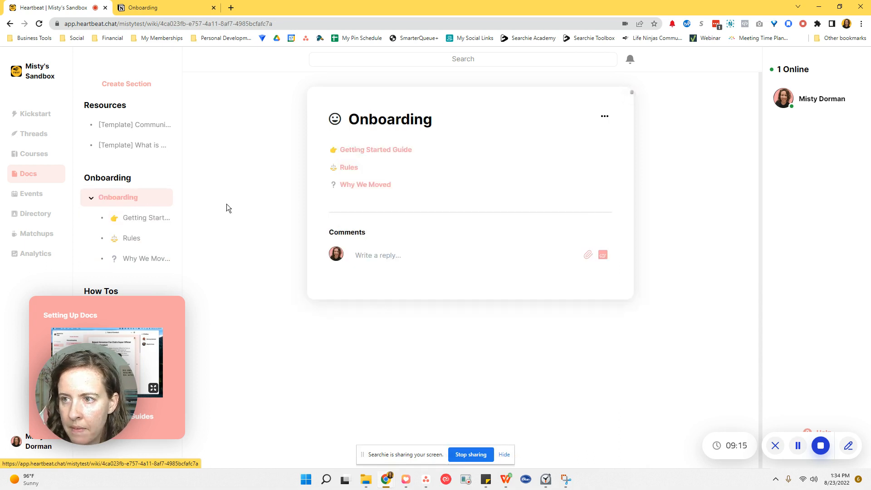
pyautogui.click(604, 116)
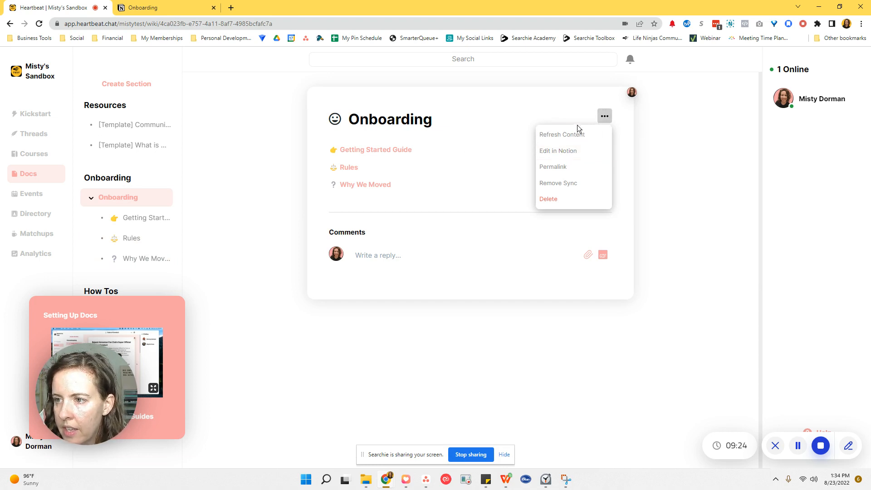
pyautogui.click(570, 156)
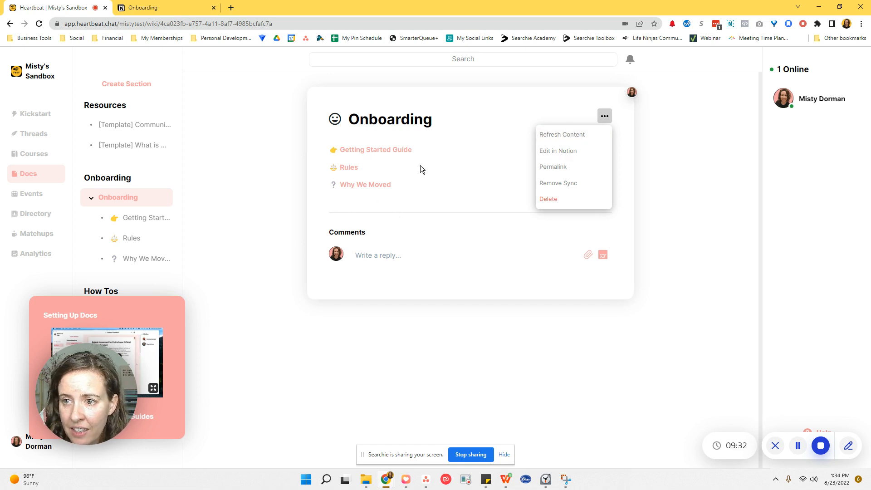
pyautogui.click(486, 176)
pyautogui.click(604, 116)
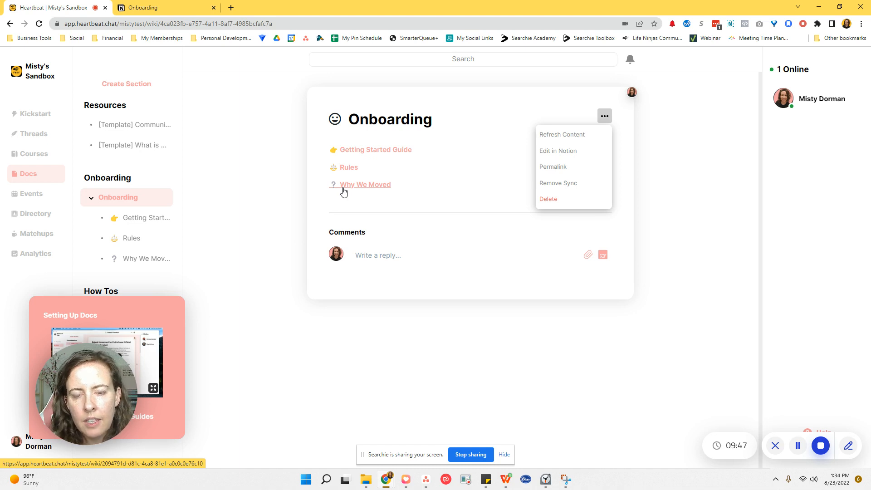
pyautogui.click(280, 135)
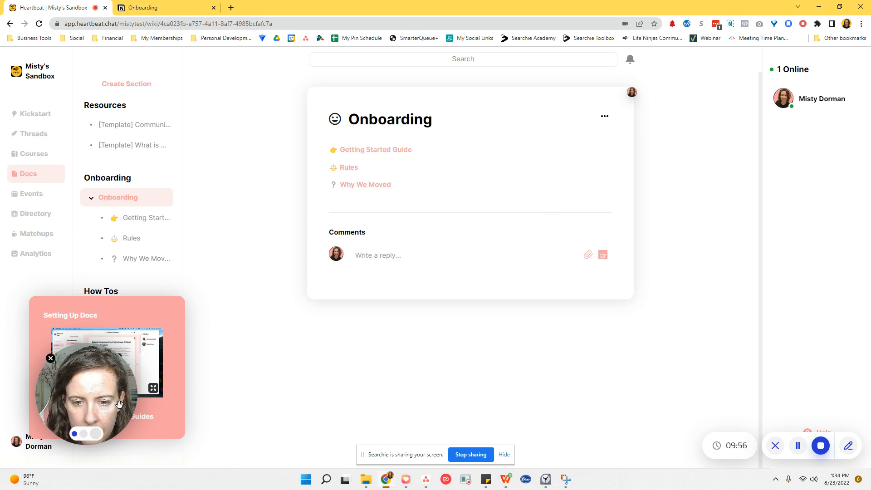
# Dismiss the Setting Up Docs guide that covers the list of doc sections.
pyautogui.moveTo(104, 405); pyautogui.dragTo(92, 429)
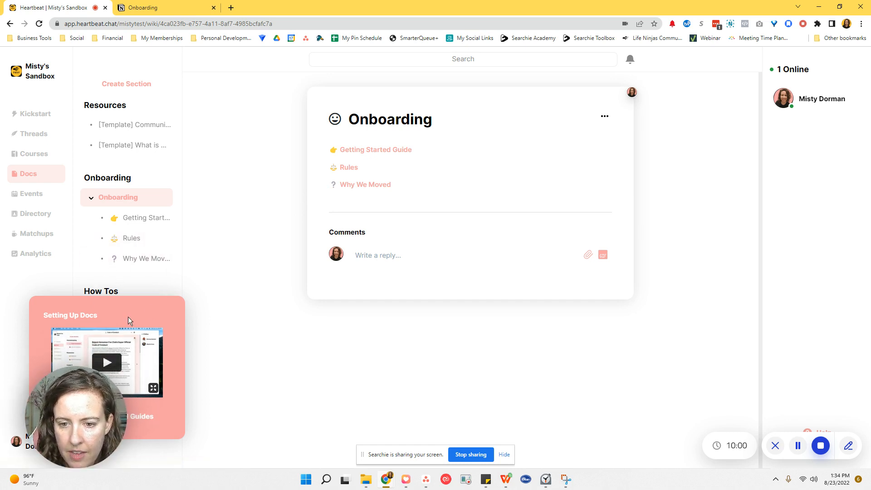
pyautogui.moveTo(85, 400)
pyautogui.moveTo(84, 399)
pyautogui.mouseDown()
pyautogui.moveTo(250, 388)
pyautogui.moveTo(55, 363)
pyautogui.mouseUp()
pyautogui.click(62, 414)
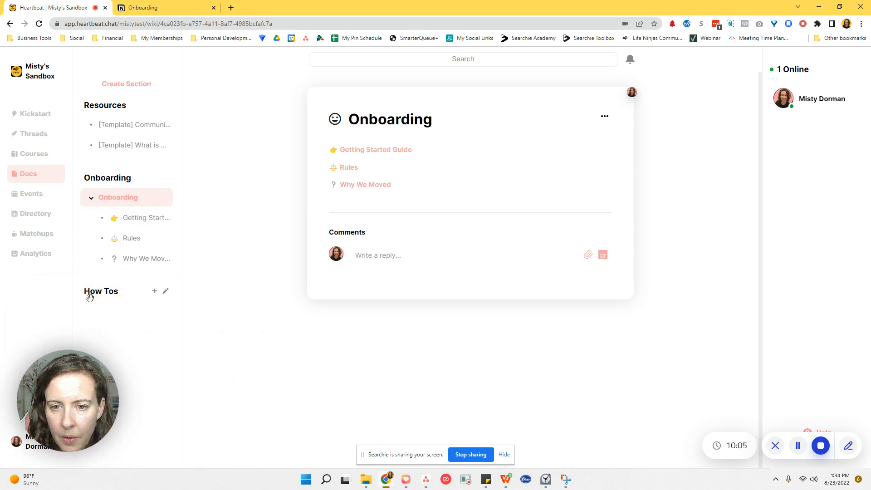
# Start a Notion page import in the How Tos section, clear its page search and expand Community How Tos in Notion.
pyautogui.click(154, 292)
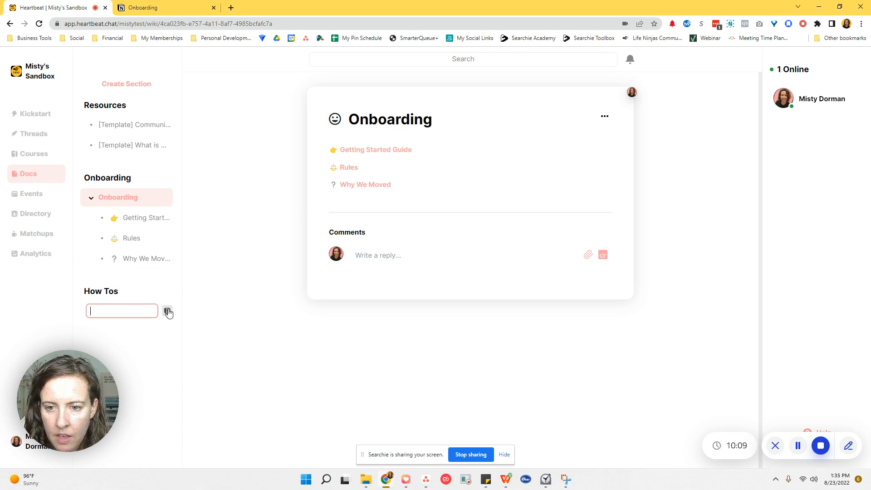
pyautogui.click(168, 311)
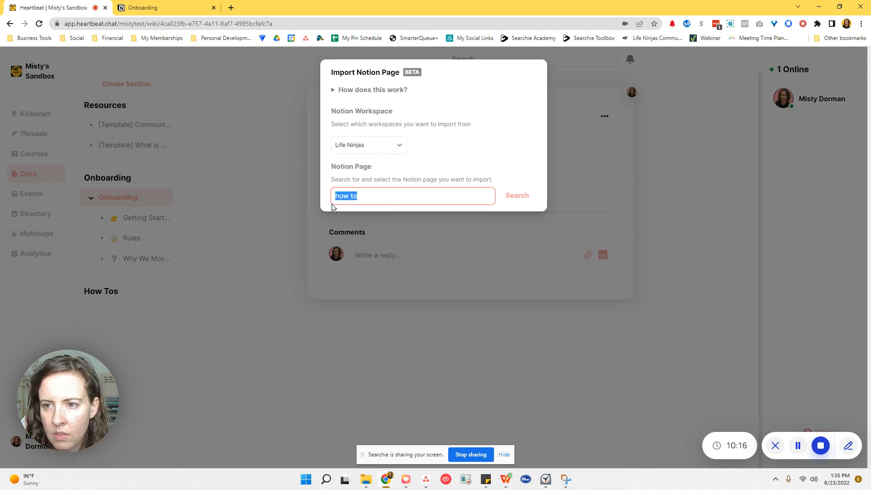
pyautogui.press('BackSpace')
pyautogui.click(180, 10)
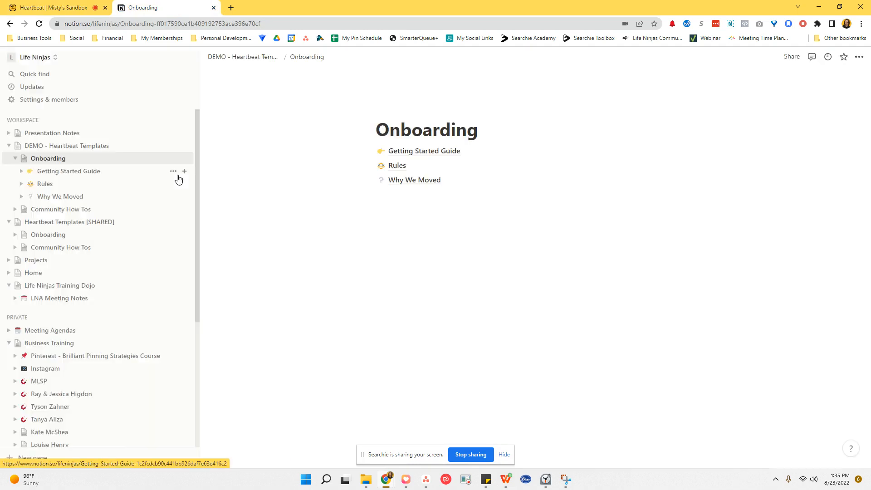
pyautogui.click(15, 210)
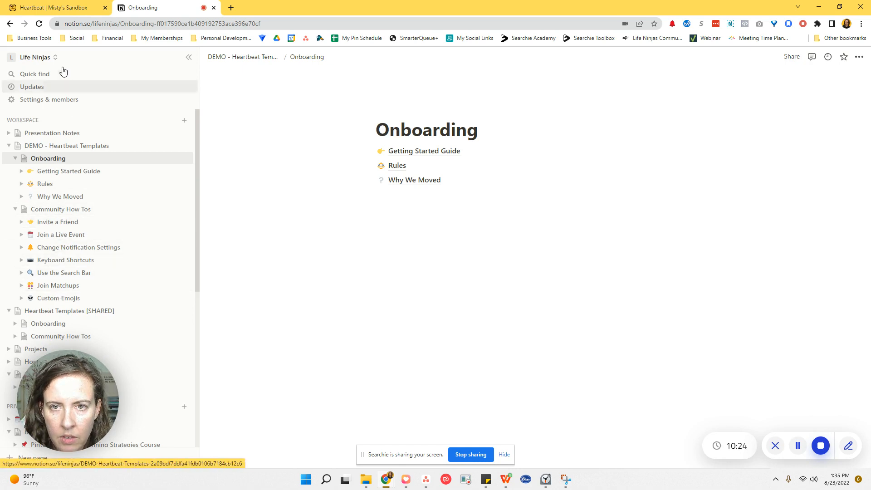
# Return to the Heartbeat import and search the Notion pages for "How to Invite a Friend".
pyautogui.click(54, 8)
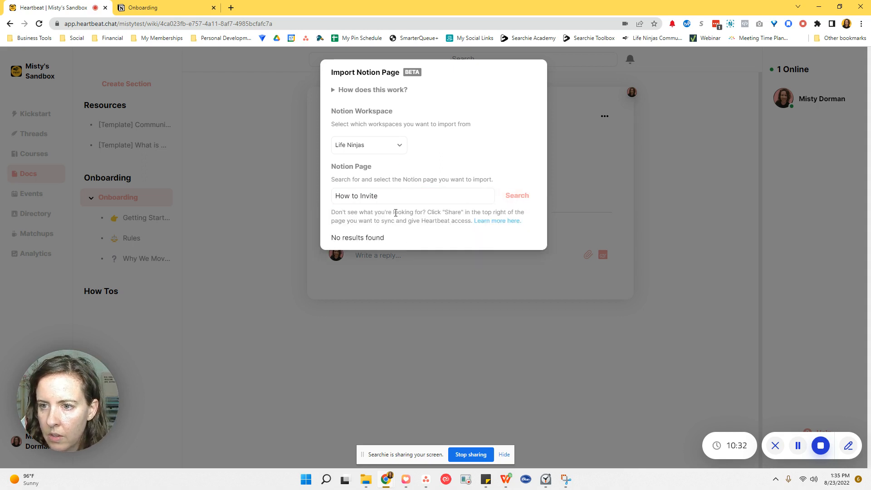
pyautogui.click(395, 193)
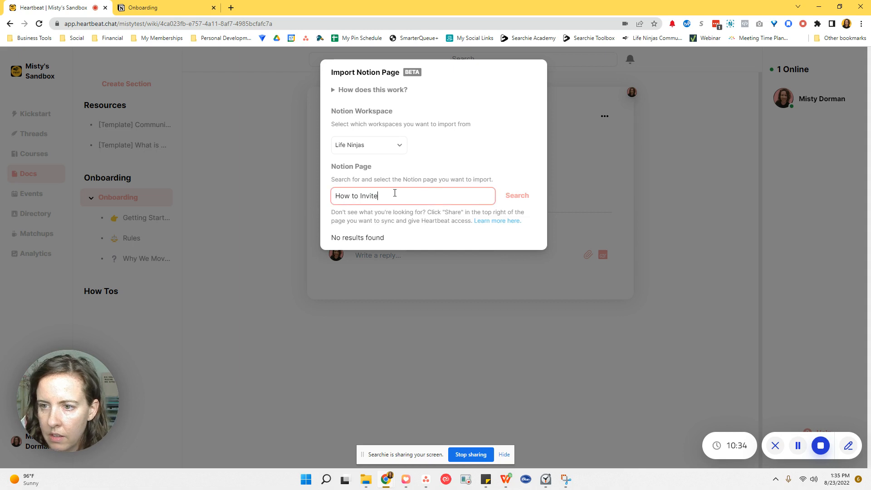
pyautogui.write('a Friend')
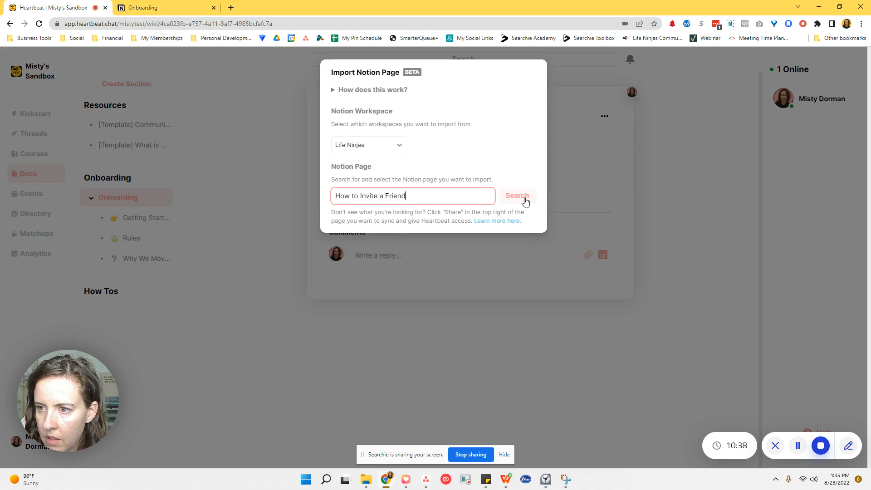
pyautogui.click(525, 200)
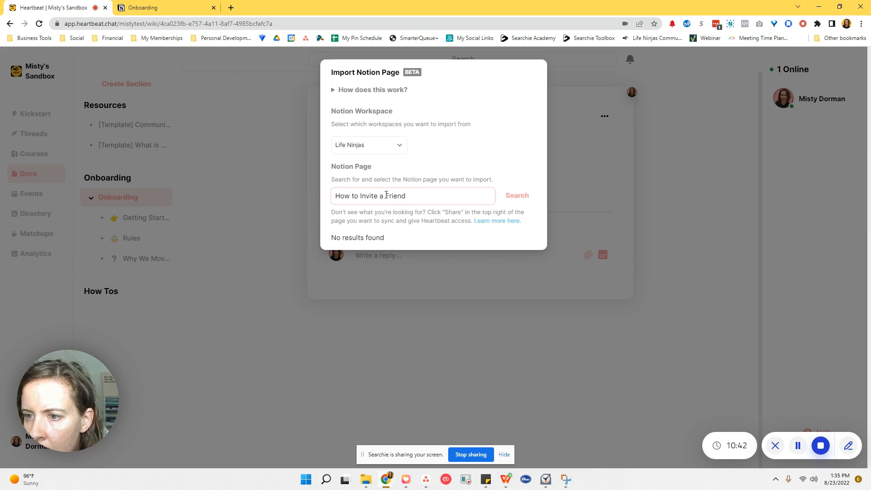
# Shorten the page search to "Friend", check the page title in Notion and import Invite a Friend into the How Tos section.
pyautogui.moveTo(385, 195); pyautogui.dragTo(301, 199)
pyautogui.press('BackSpace')
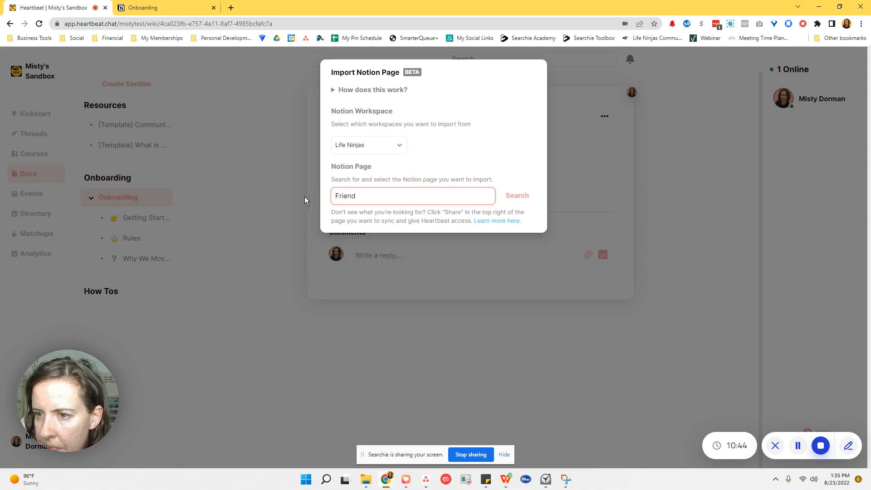
pyautogui.click(509, 196)
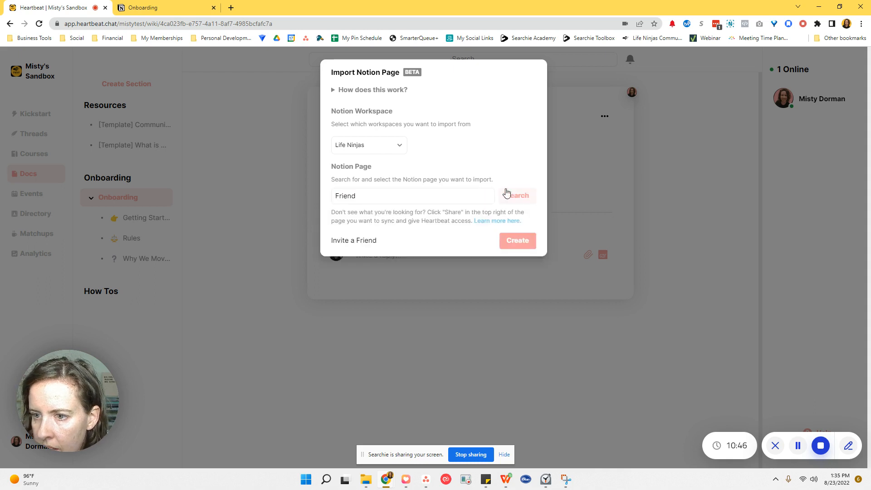
pyautogui.click(153, 10)
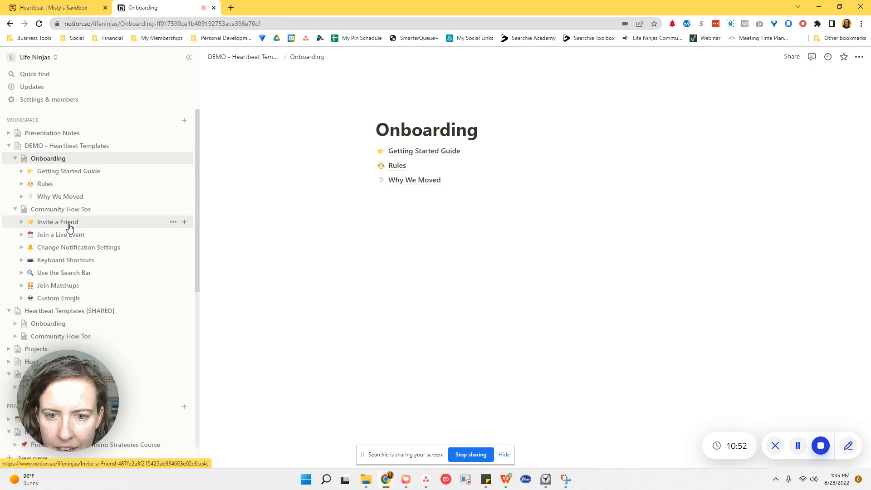
pyautogui.click(71, 11)
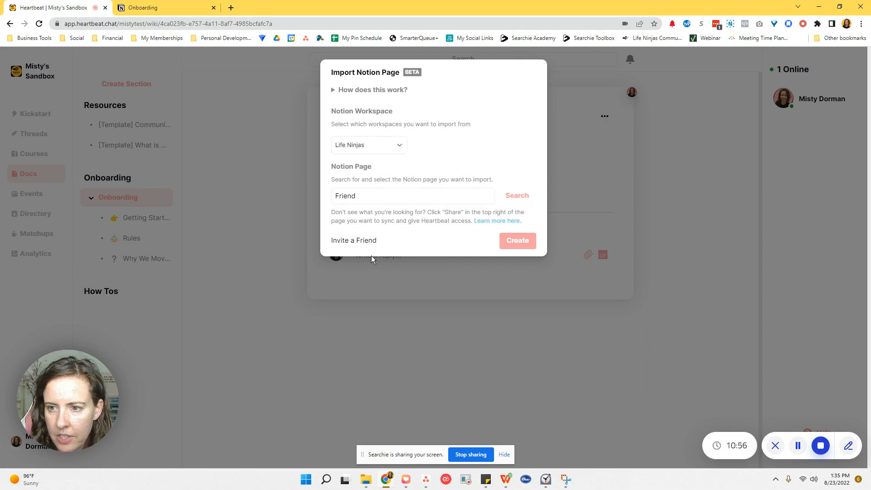
pyautogui.click(511, 243)
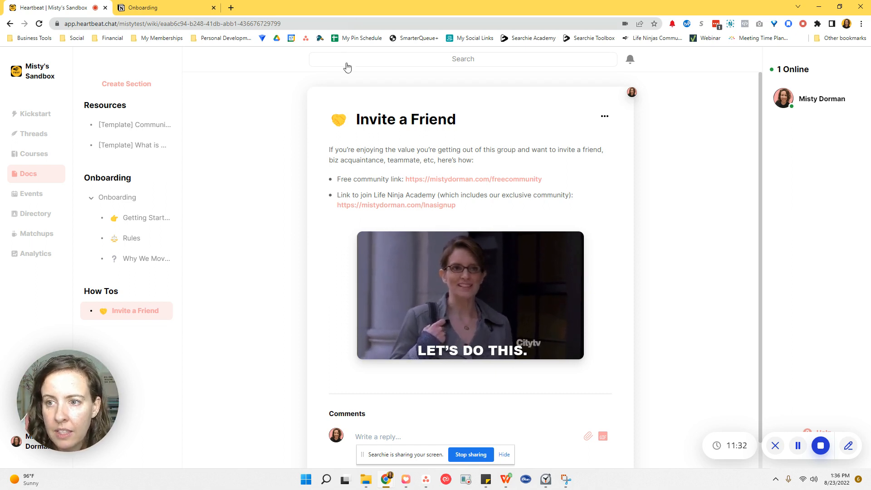
# Check the actions for the imported Invite a Friend doc and compare Notion's Community How Tos list with Heartbeat's Onboarding page.
pyautogui.click(604, 116)
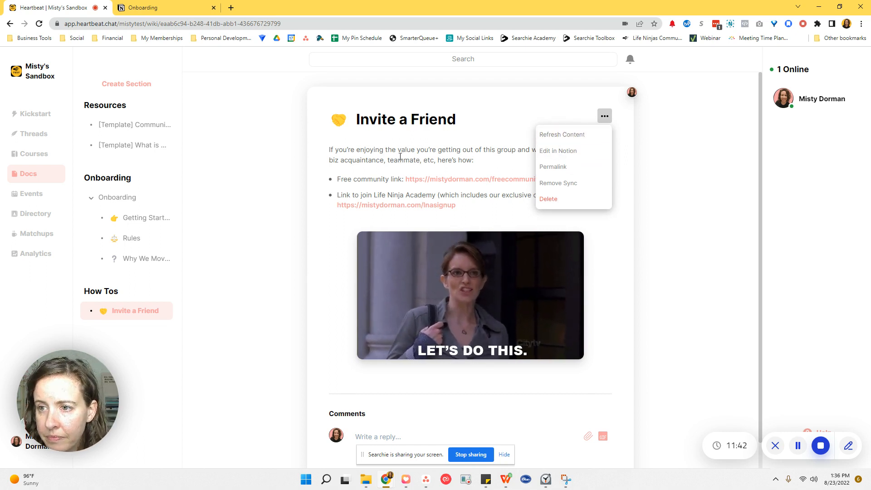
pyautogui.click(281, 107)
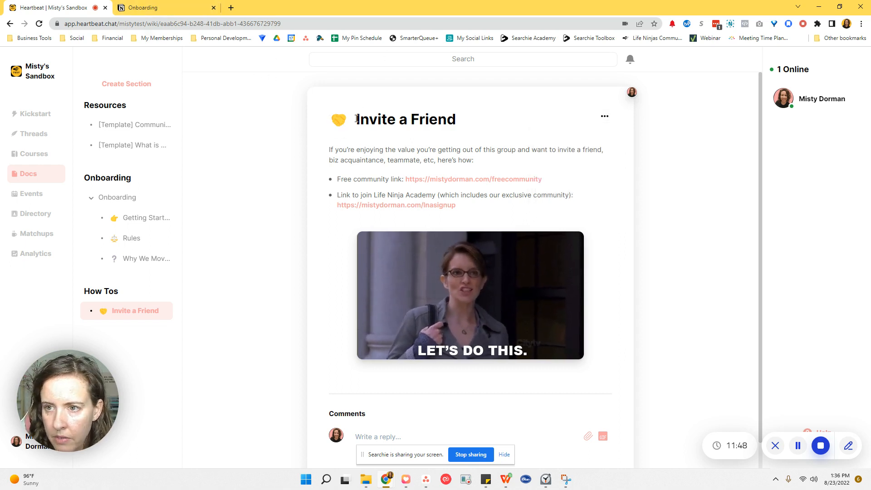
pyautogui.click(164, 6)
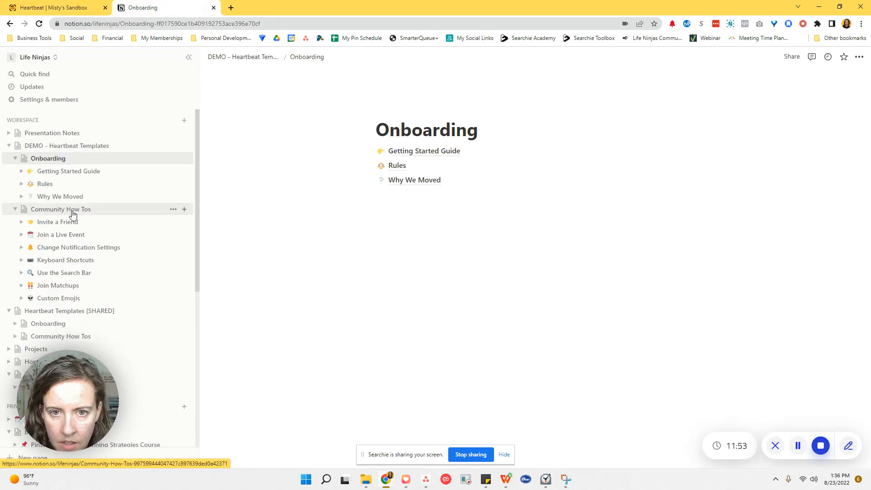
pyautogui.click(55, 7)
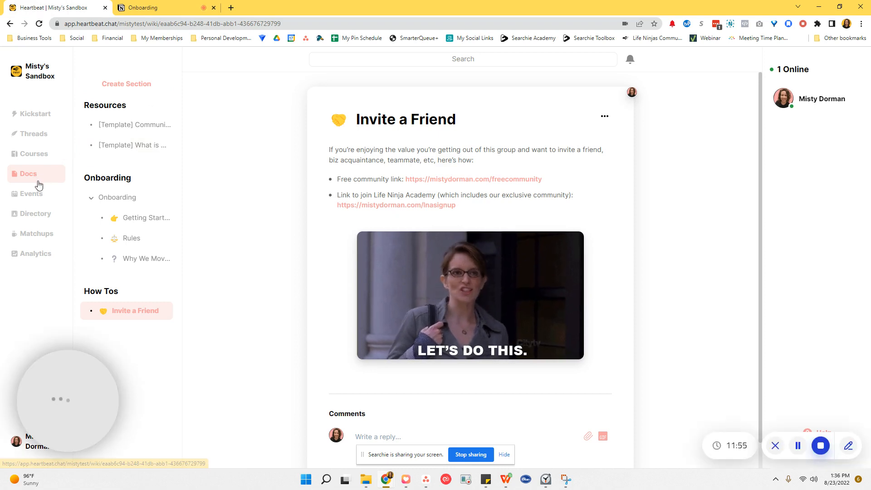
pyautogui.click(111, 197)
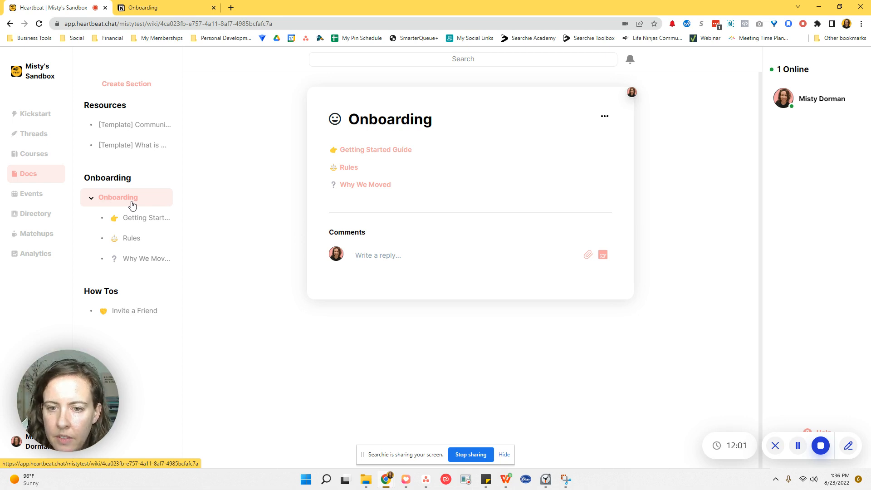
# Switch to Notion, open the Join a Live Event page under Community How Tos and remove its calendar icon.
pyautogui.click(146, 8)
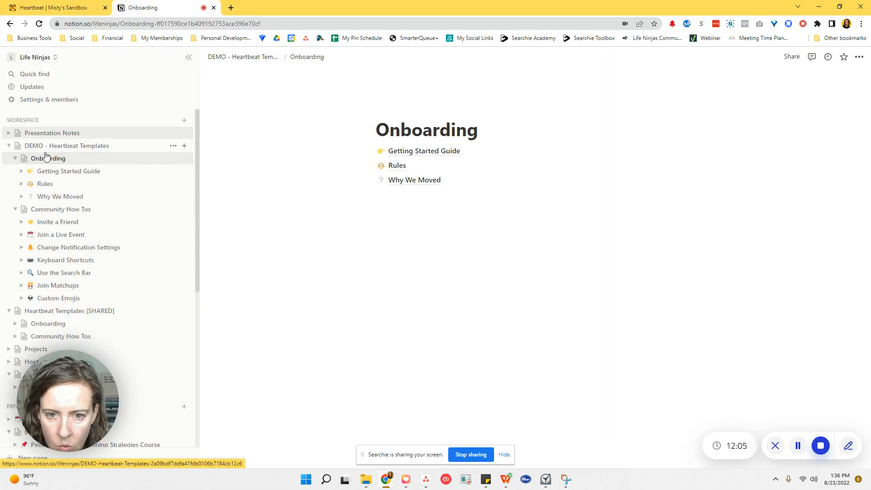
pyautogui.scroll(-1, 51, 229)
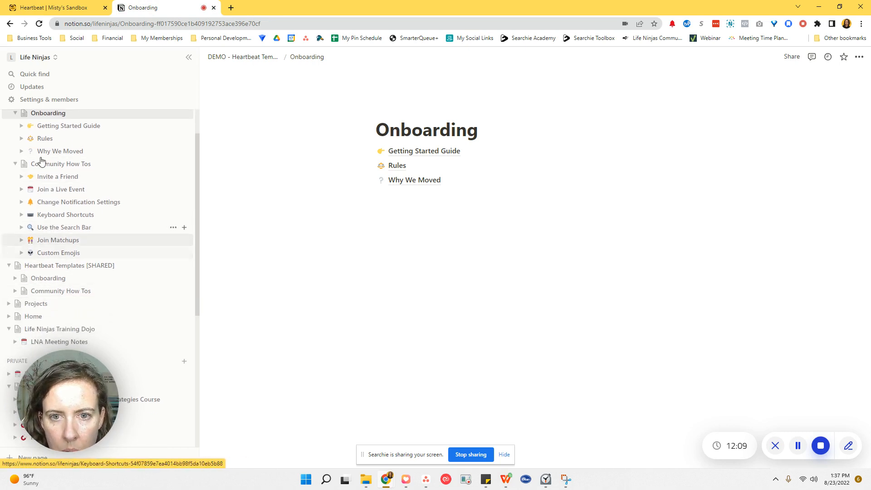
pyautogui.click(55, 126)
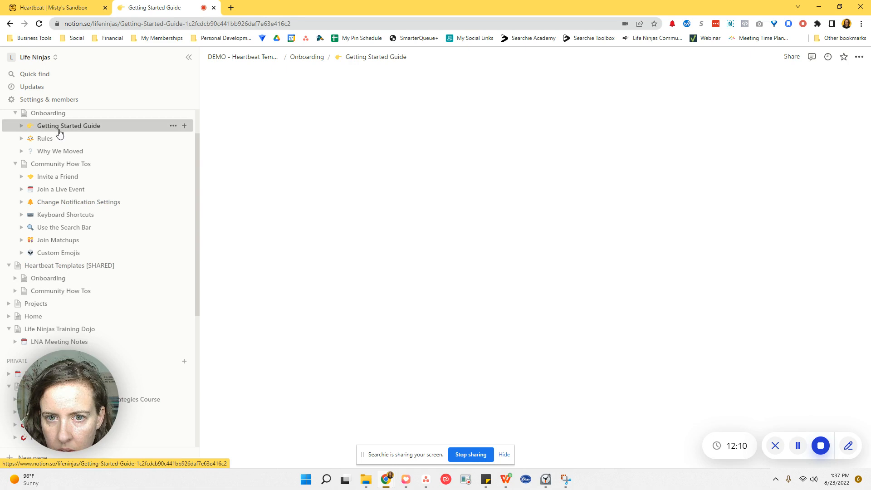
pyautogui.click(62, 190)
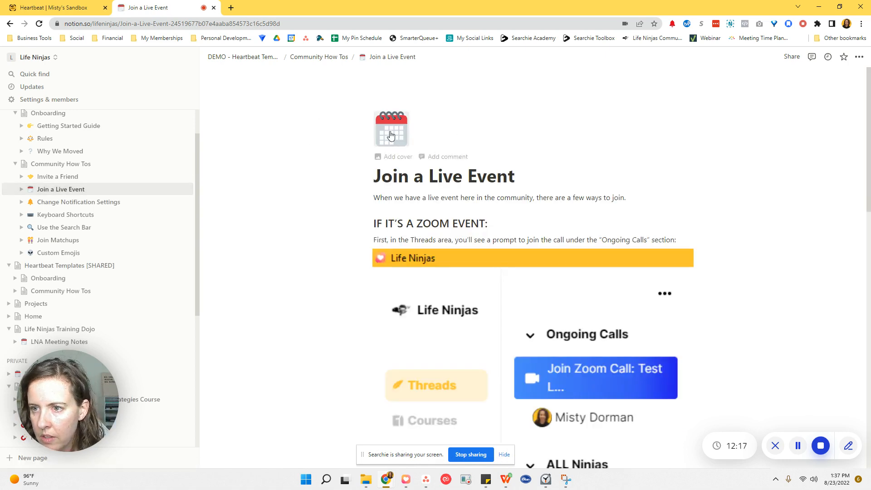
pyautogui.click(402, 137)
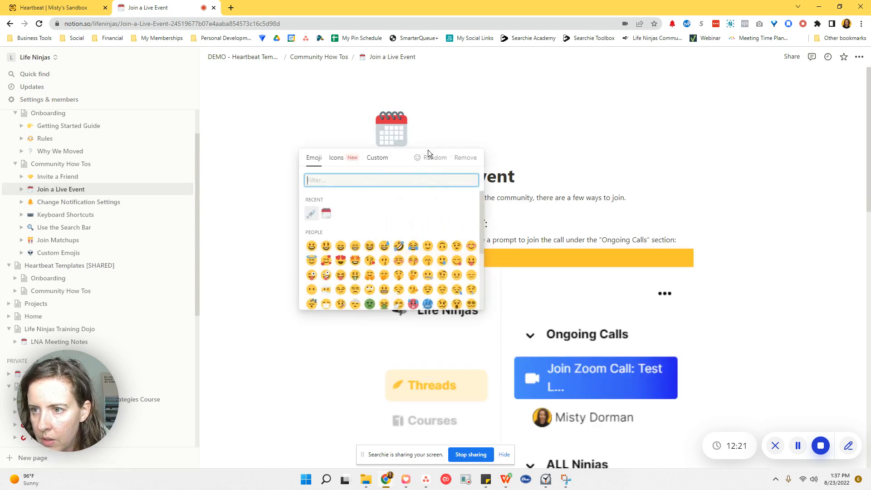
pyautogui.click(467, 158)
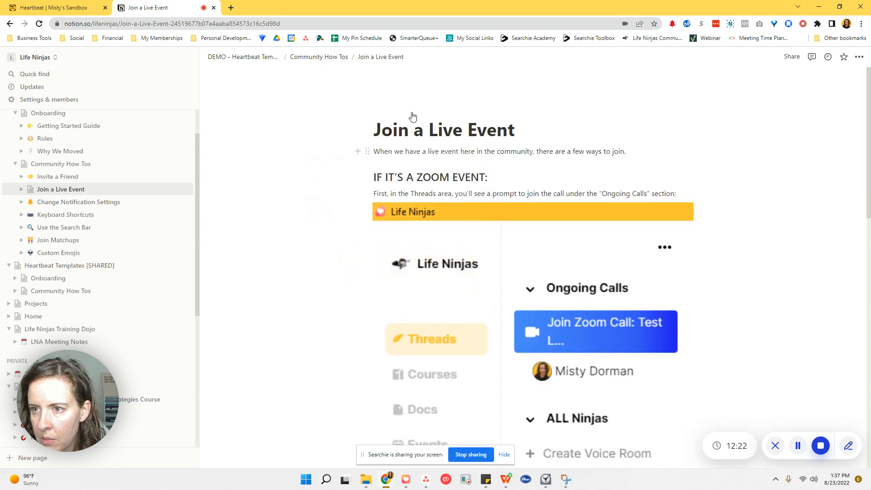
# Return to Heartbeat, search the Notion pages for "event" and import Join a Live Event into the How Tos section.
pyautogui.click(58, 10)
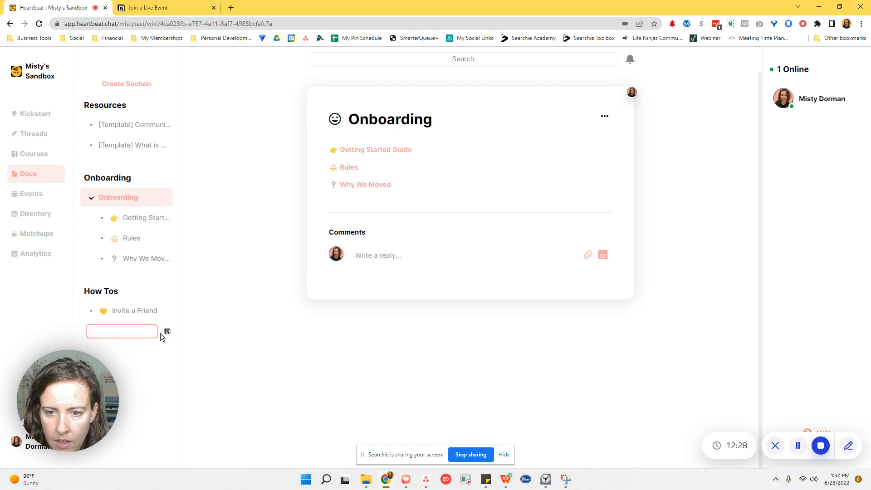
pyautogui.click(170, 331)
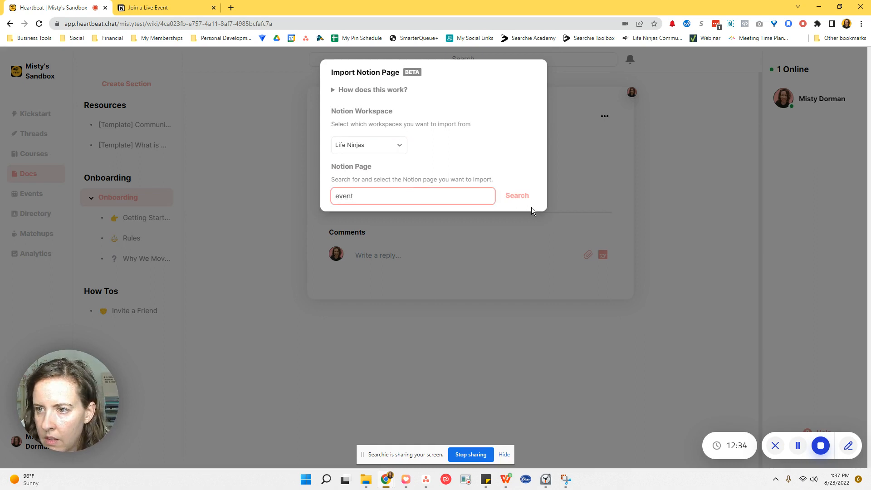
pyautogui.click(519, 195)
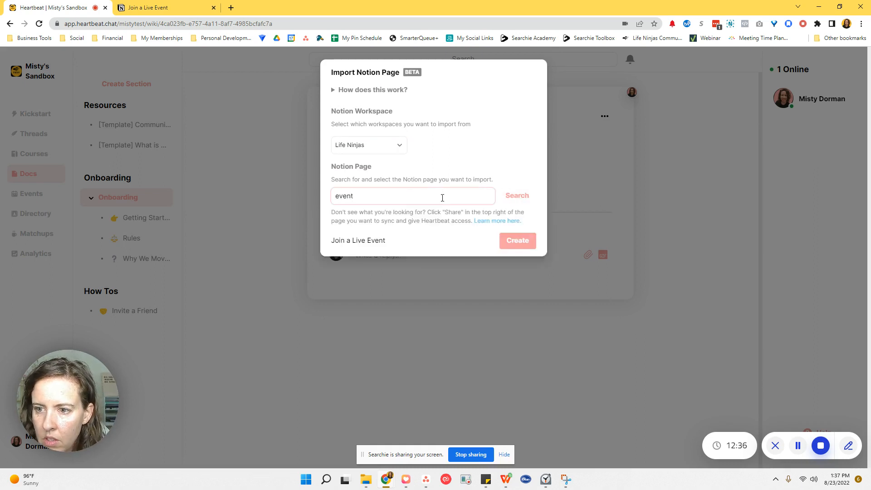
pyautogui.click(525, 245)
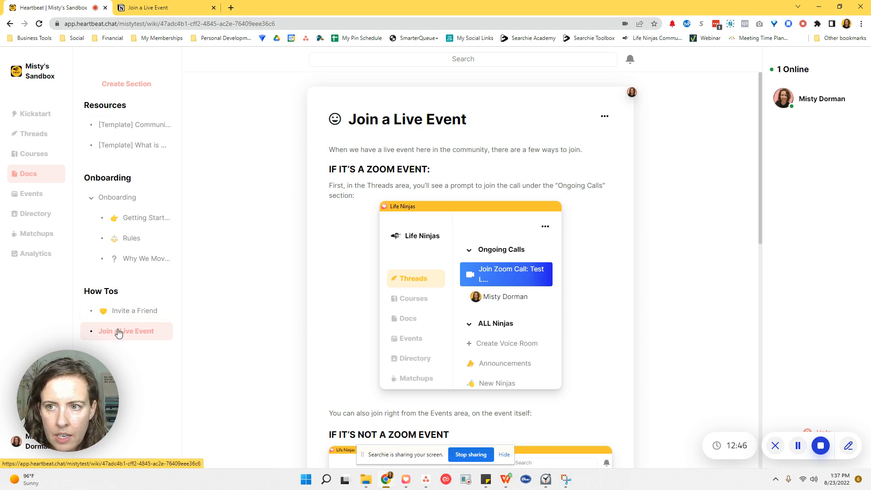
# Check the emoji choices for the Join a Live Event and Why We Moved docs, leaving their icons as they are.
pyautogui.click(335, 121)
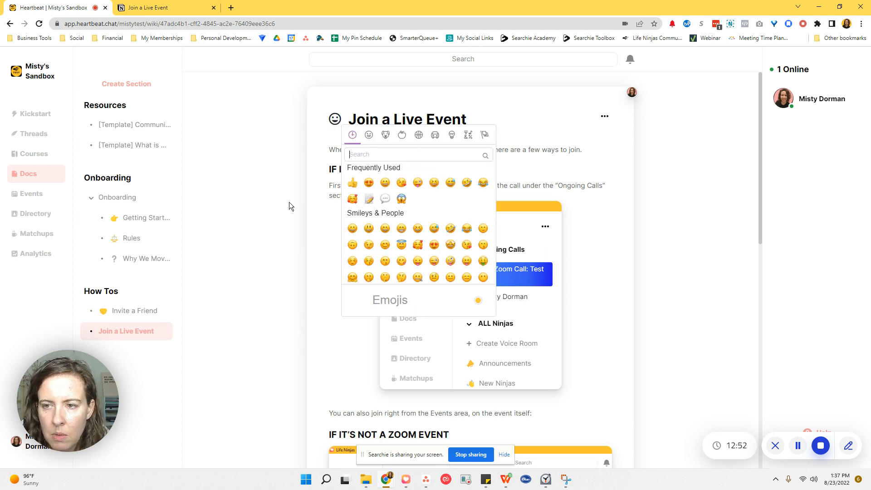
pyautogui.click(145, 258)
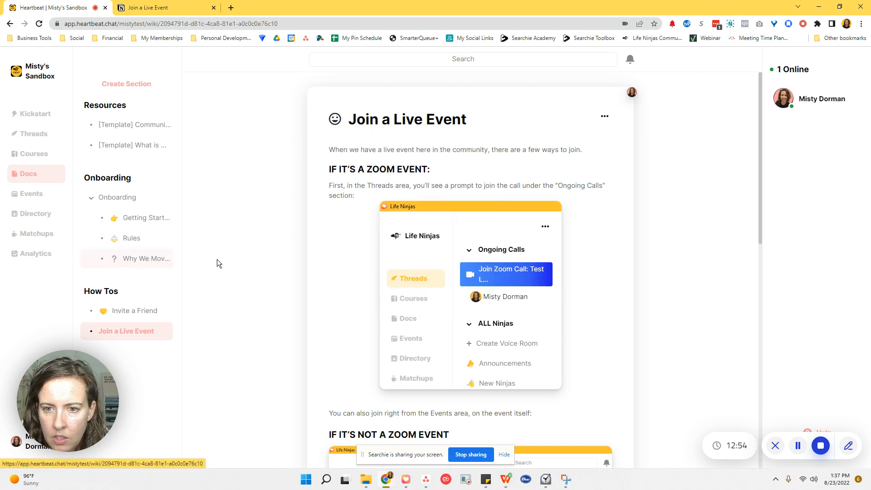
pyautogui.click(339, 122)
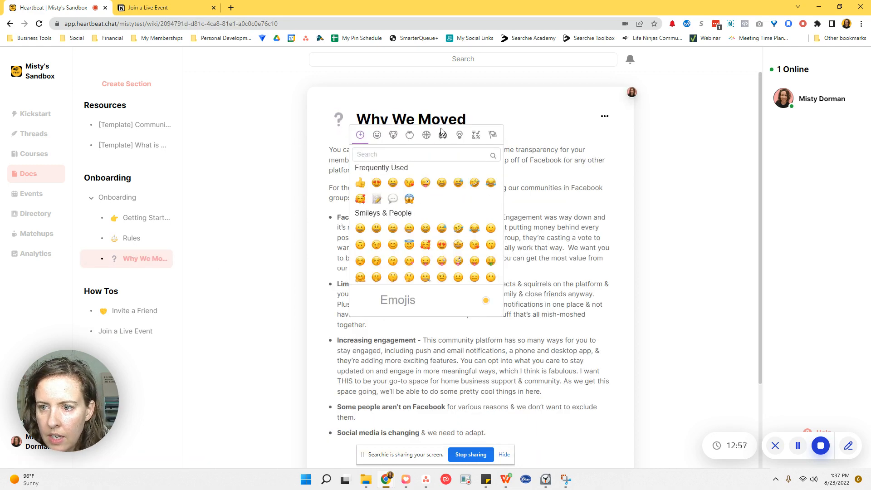
pyautogui.click(295, 160)
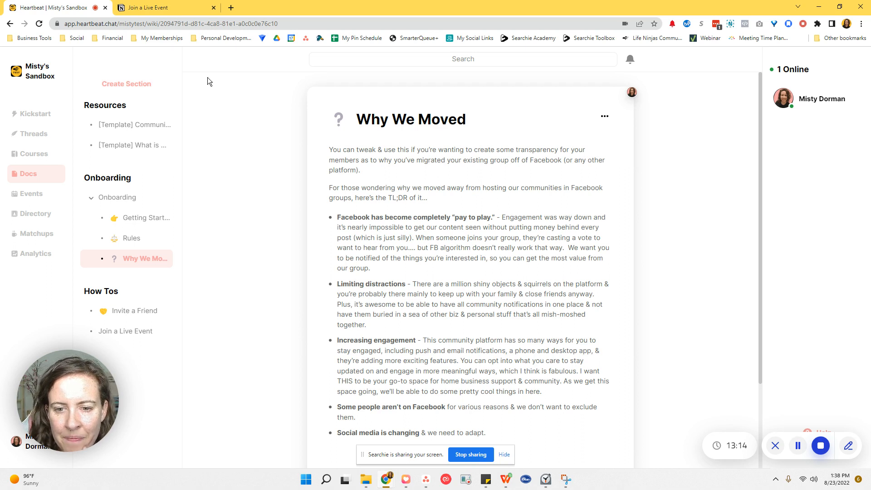
pyautogui.moveTo(166, 178)
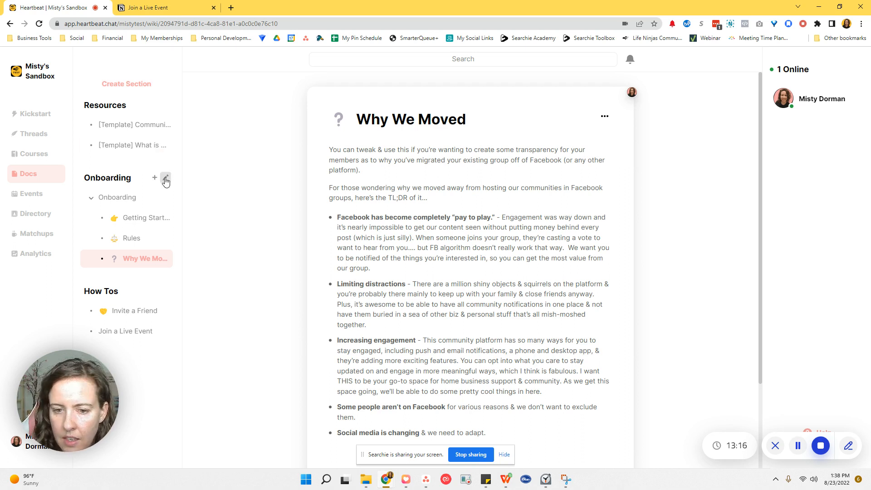